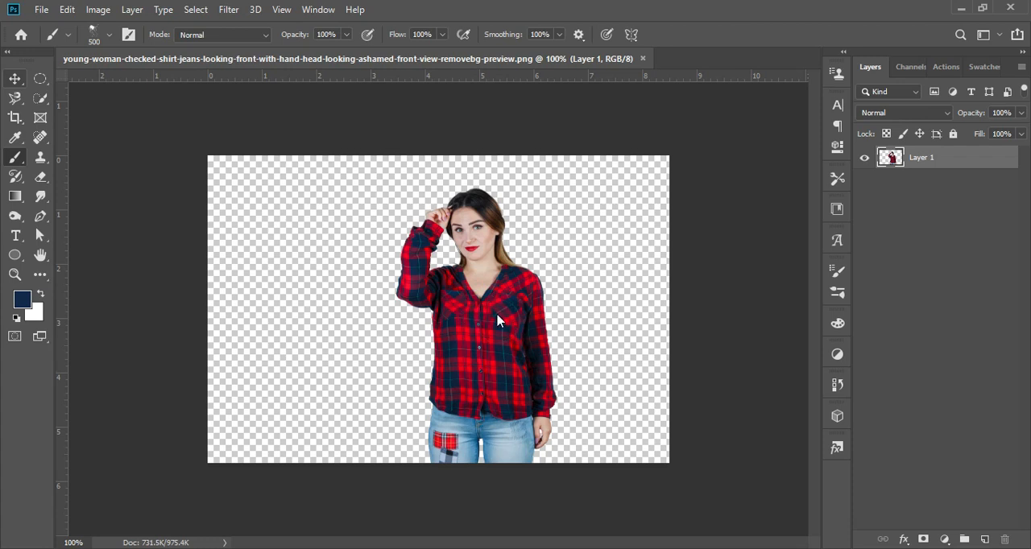
- Move the woman cut-out to the horizontal middle of the canvas and place the dripping image as an embedded file
key("v")
left_click_drag(489, 316, 471, 290)
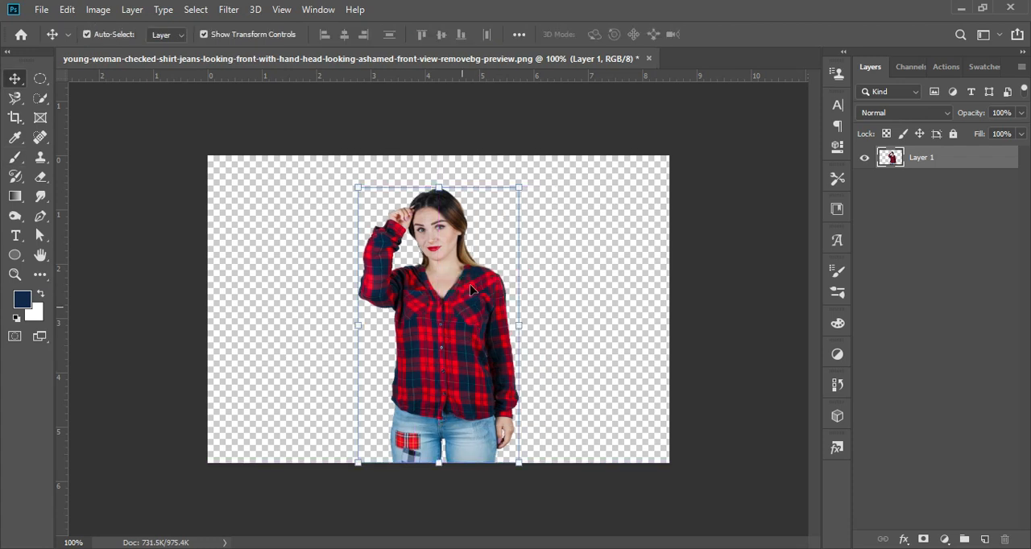
left_click(40, 11)
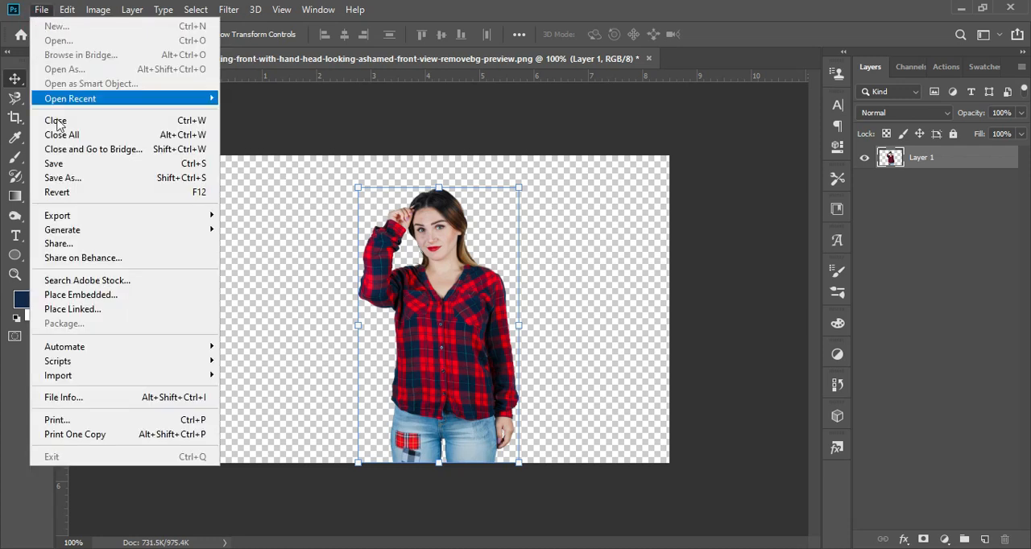
left_click(108, 294)
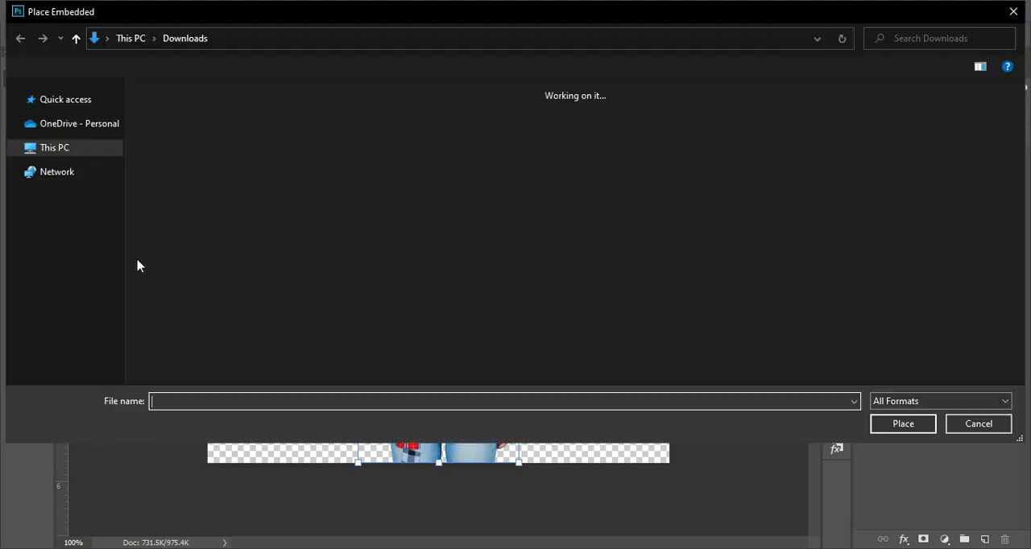
left_click(249, 156)
left_click(909, 427)
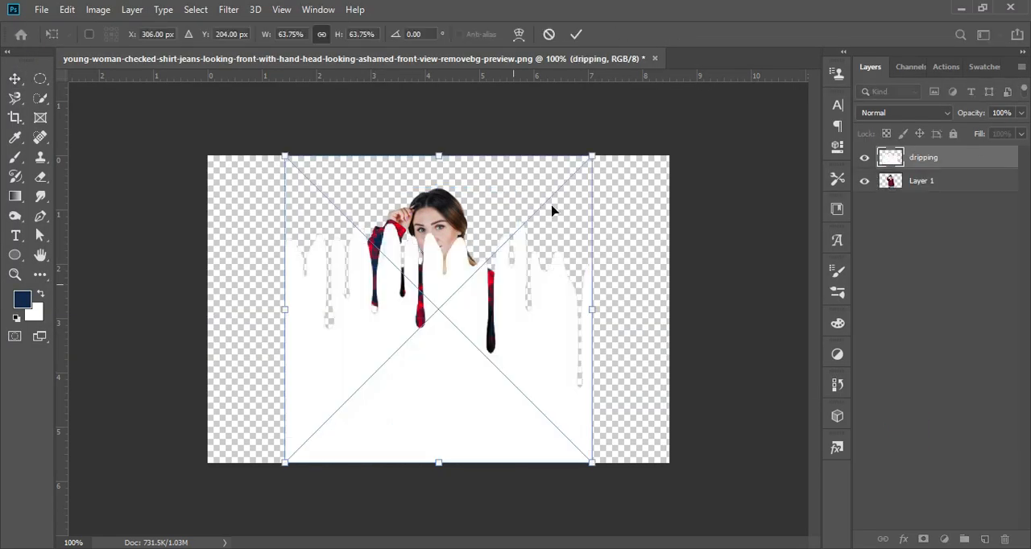
- Scale the dripping image to about 36% and position it over the woman's lower torso and jeans
left_click_drag(547, 209, 504, 264)
left_click_drag(478, 307, 400, 338)
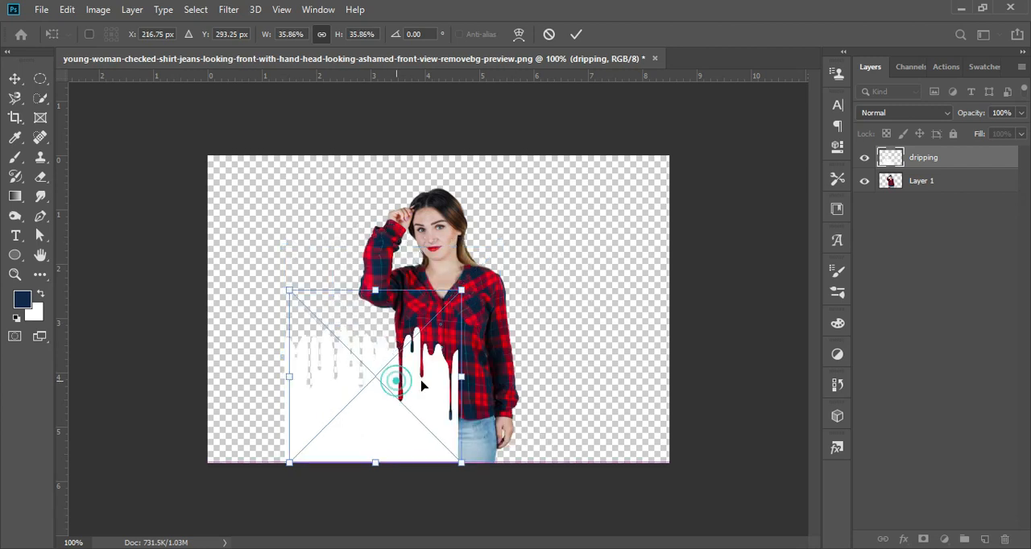
left_click_drag(407, 387, 487, 325)
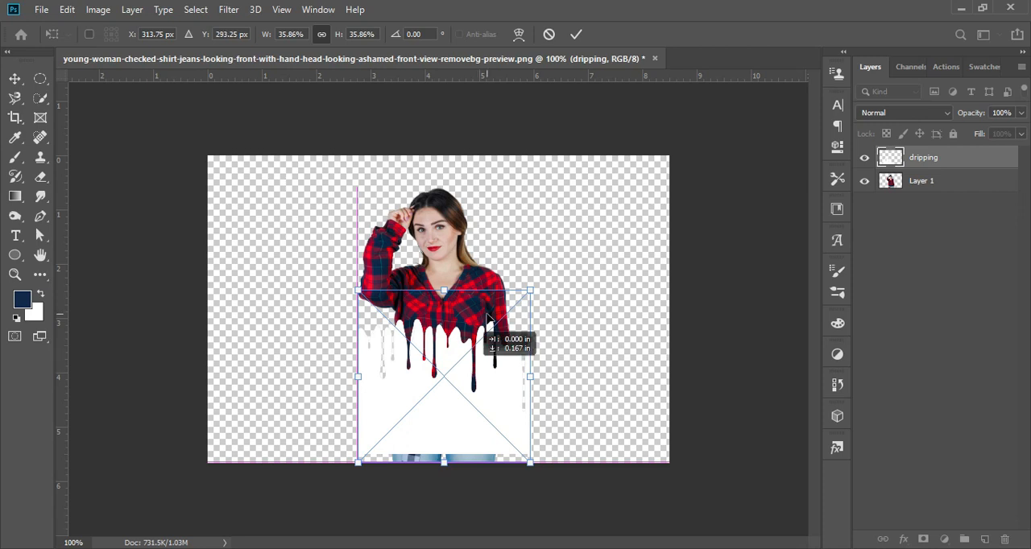
left_click(576, 34)
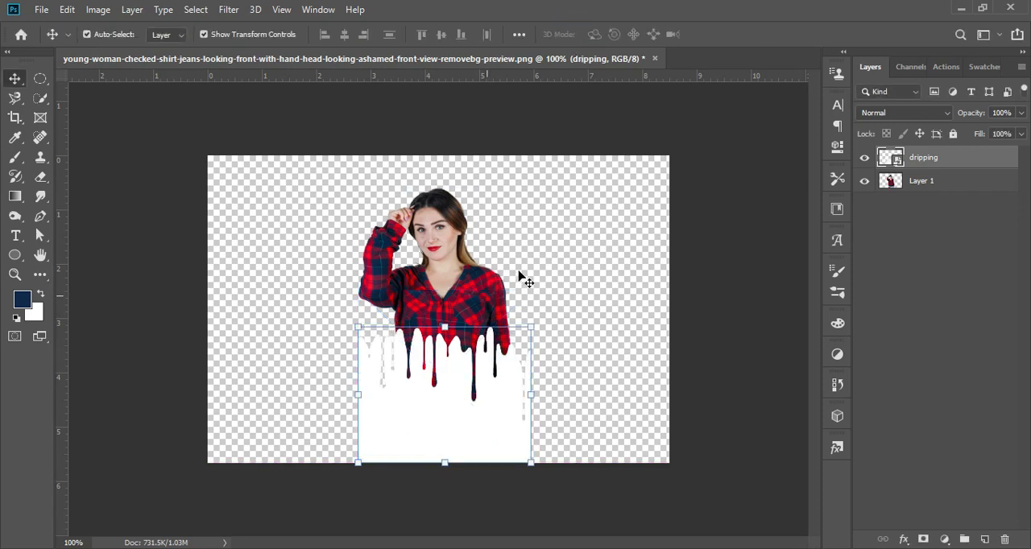
- Scale the woman and dripping layers together to about 113%
left_click(435, 271, "shift")
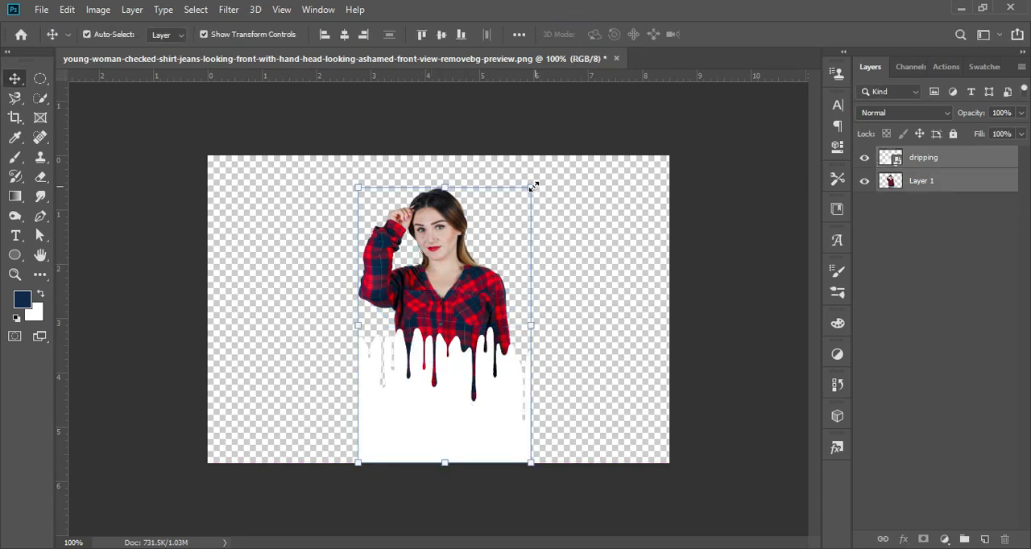
left_click_drag(533, 185, 544, 168)
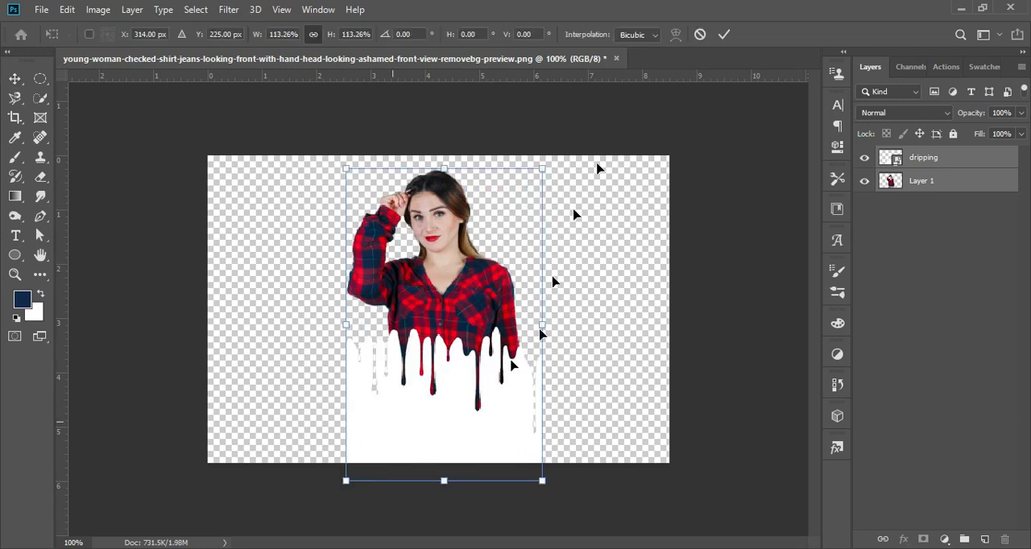
left_click(729, 40)
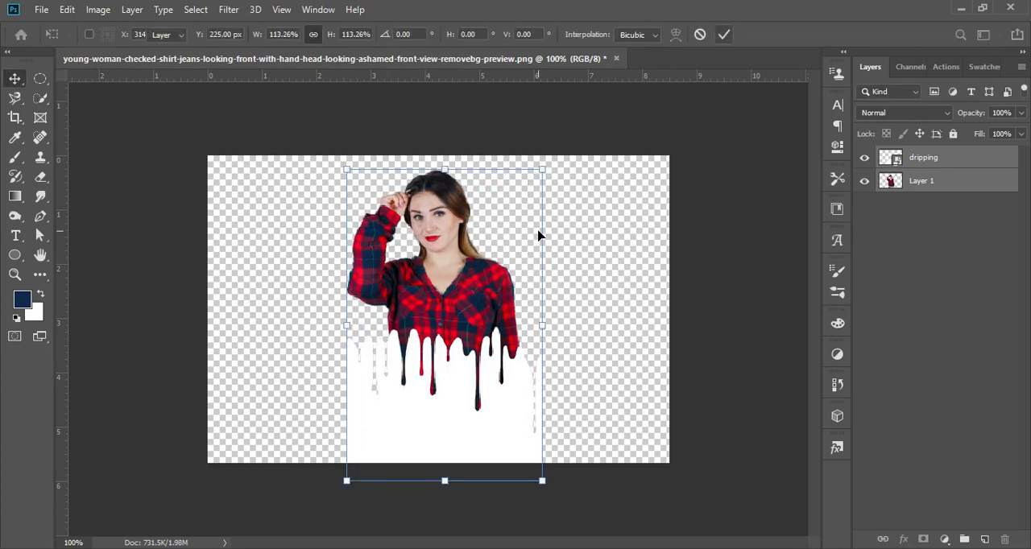
- Create a new blank square document with a white background
left_click(44, 10)
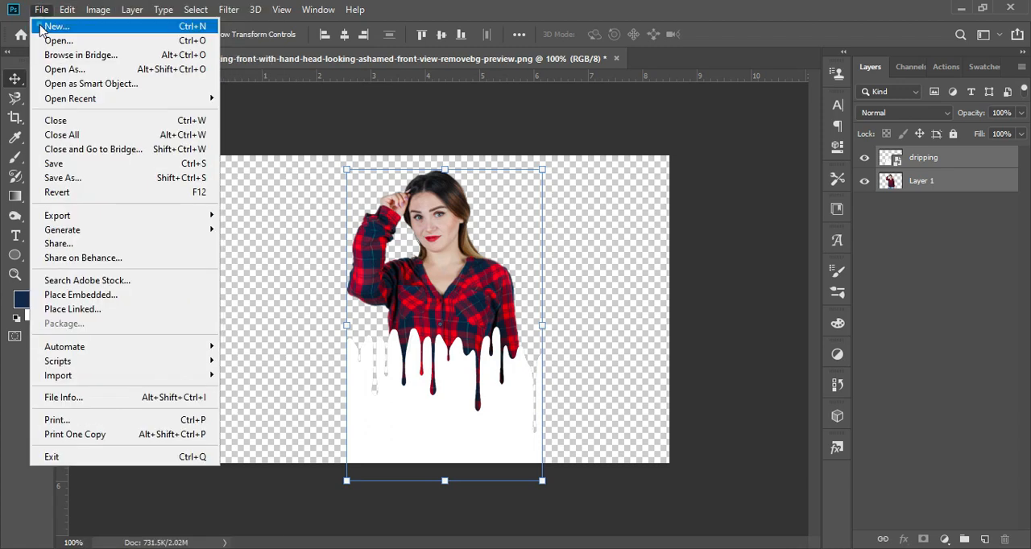
left_click(48, 27)
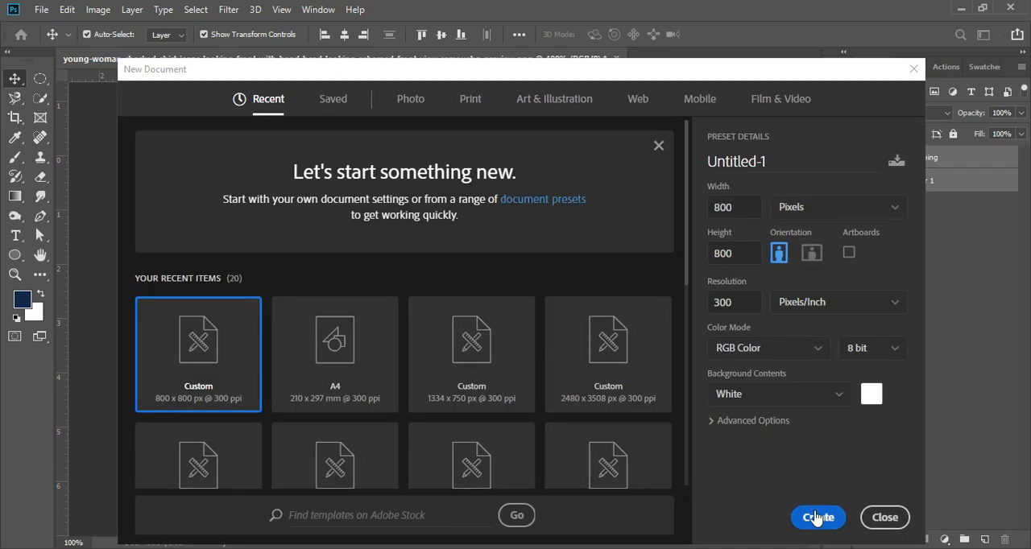
left_click(815, 517)
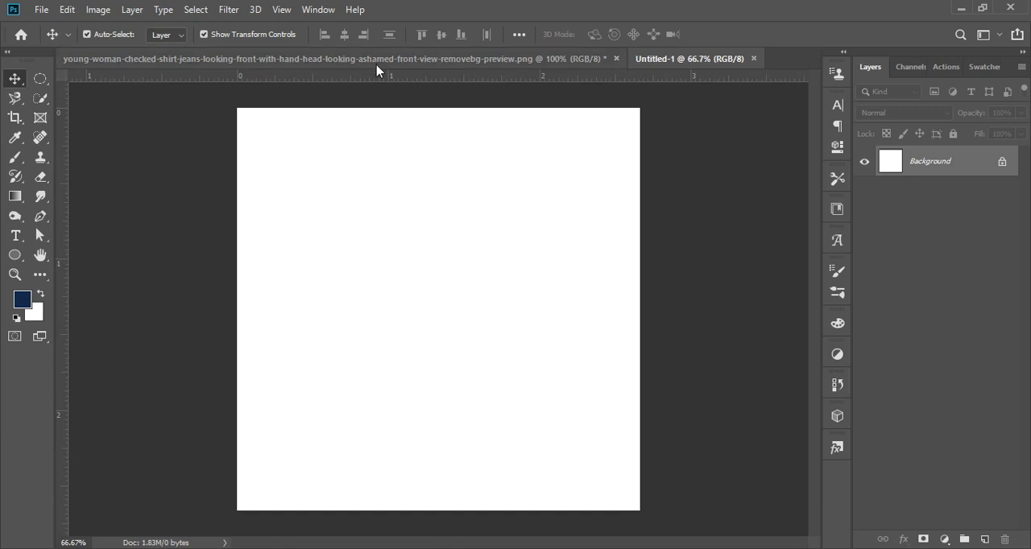
- In the woman's document, delete the dripping shape's area from Layer 1, hide the dripping layer and clear the selection
left_click(376, 61)
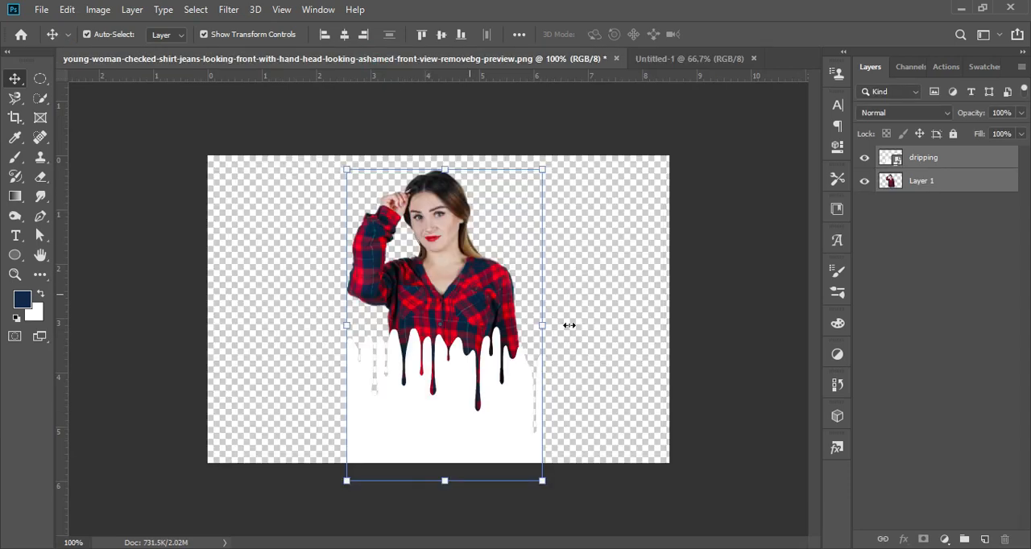
left_click(902, 158)
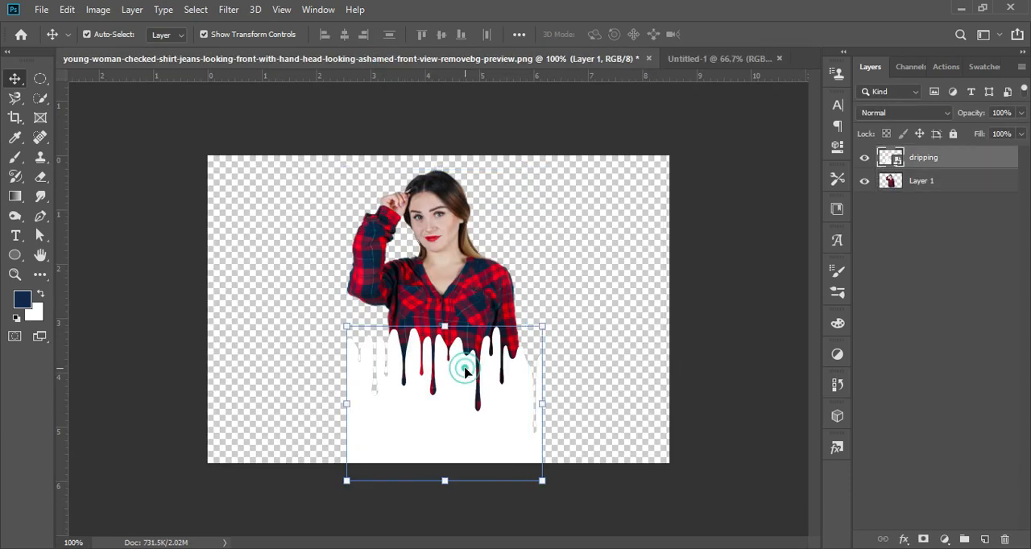
left_click(890, 159, "ctrl")
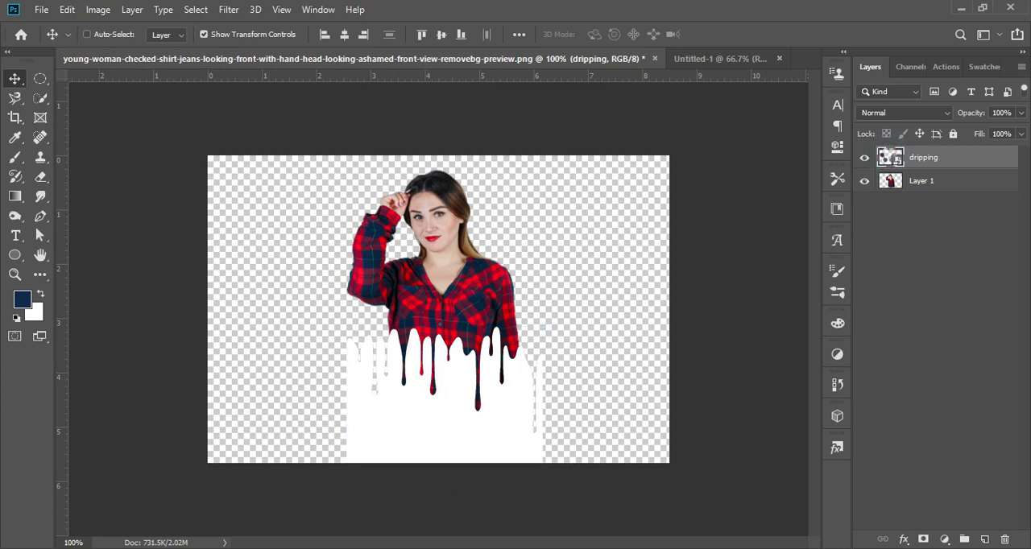
left_click(922, 184)
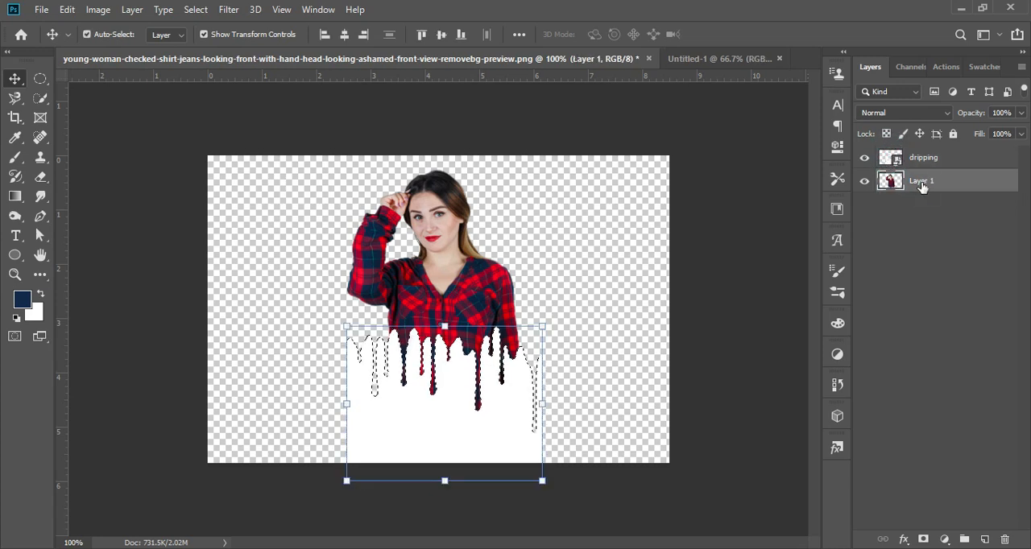
left_click(865, 160)
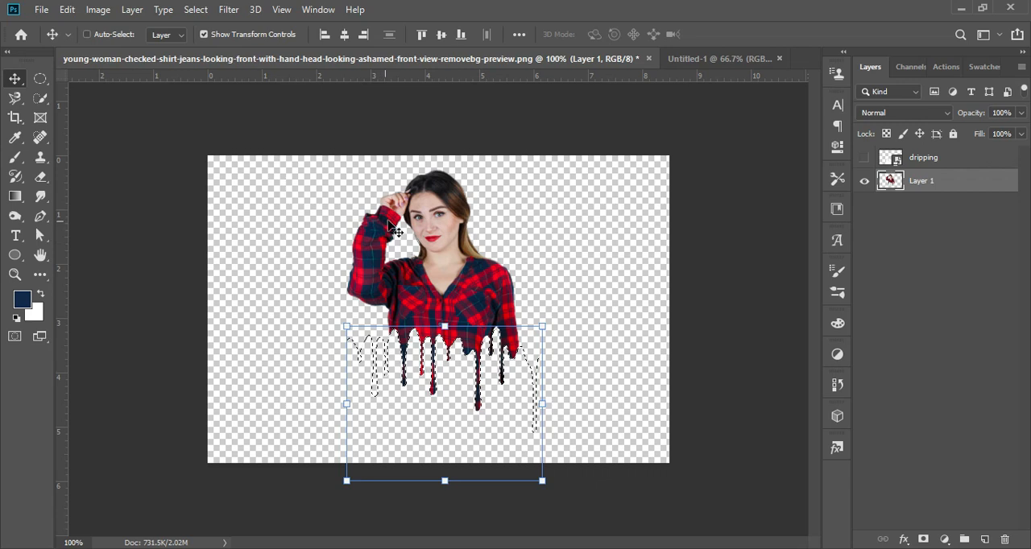
key("ctrl+d")
- Transfer the dripping woman cut-out into the blank Untitled-1 document and enlarge it to about 157%
left_click_drag(440, 301, 435, 278)
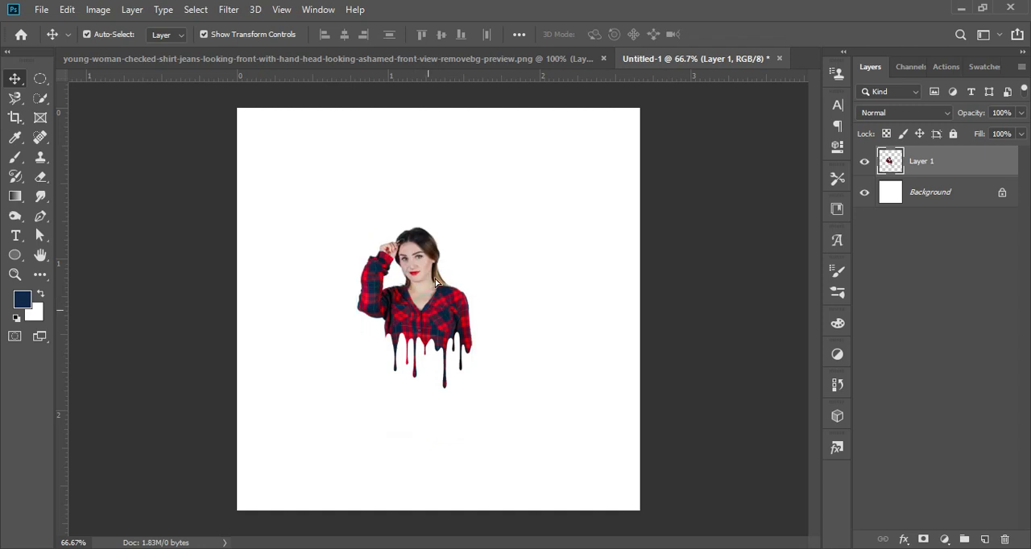
left_click_drag(447, 312, 433, 276)
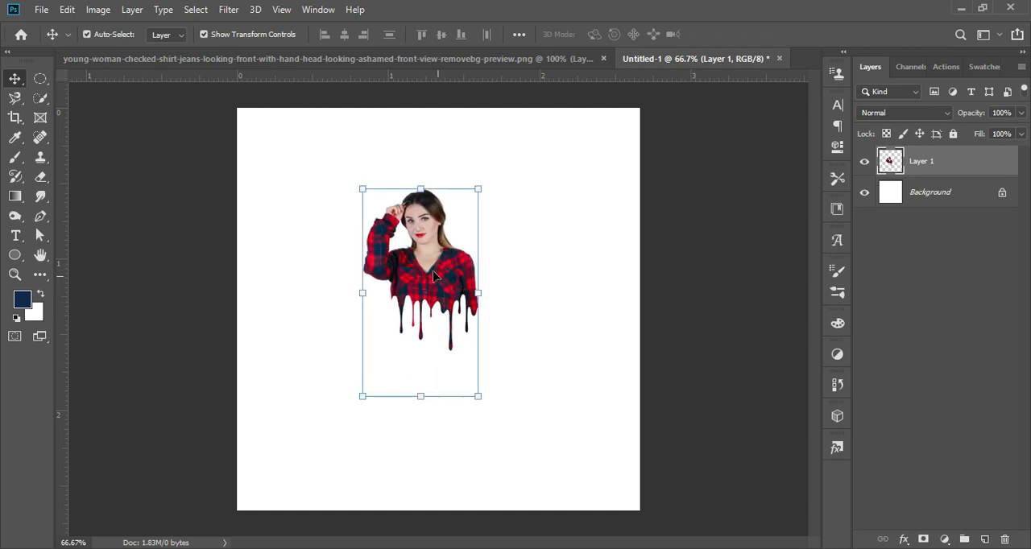
left_click_drag(477, 395, 518, 448)
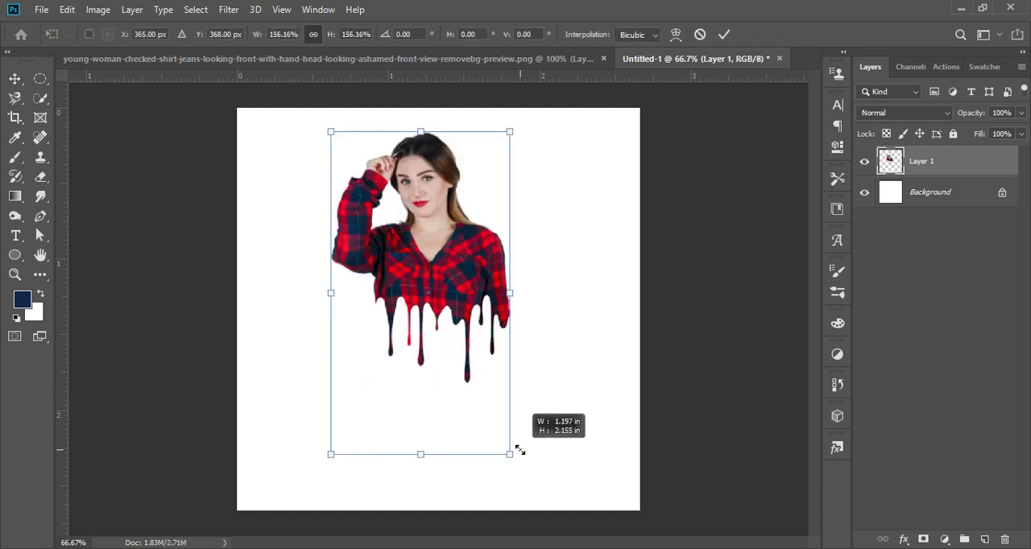
left_click(724, 34)
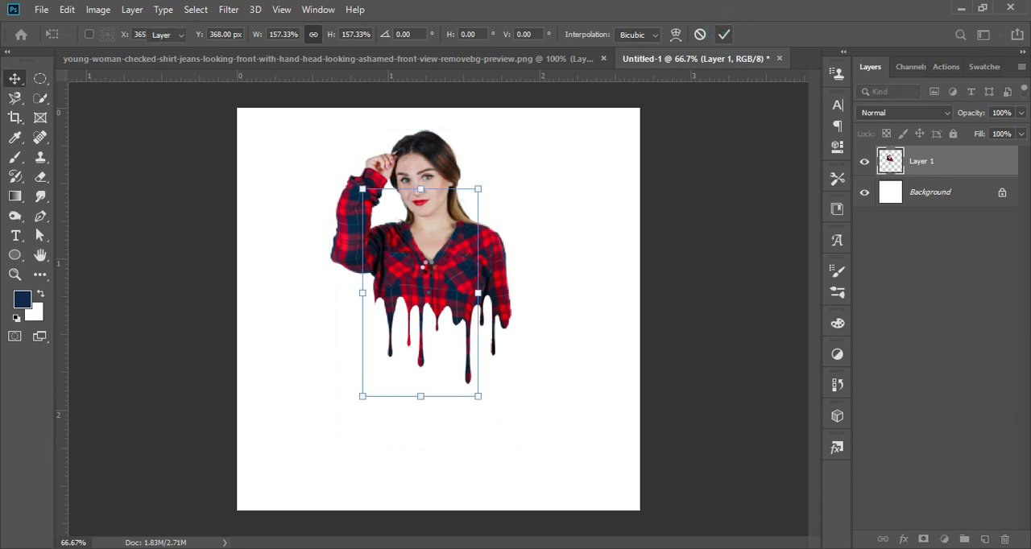
- Move the enlarged woman cut-out down and slightly right to centre it on the canvas
left_click_drag(428, 277, 458, 302)
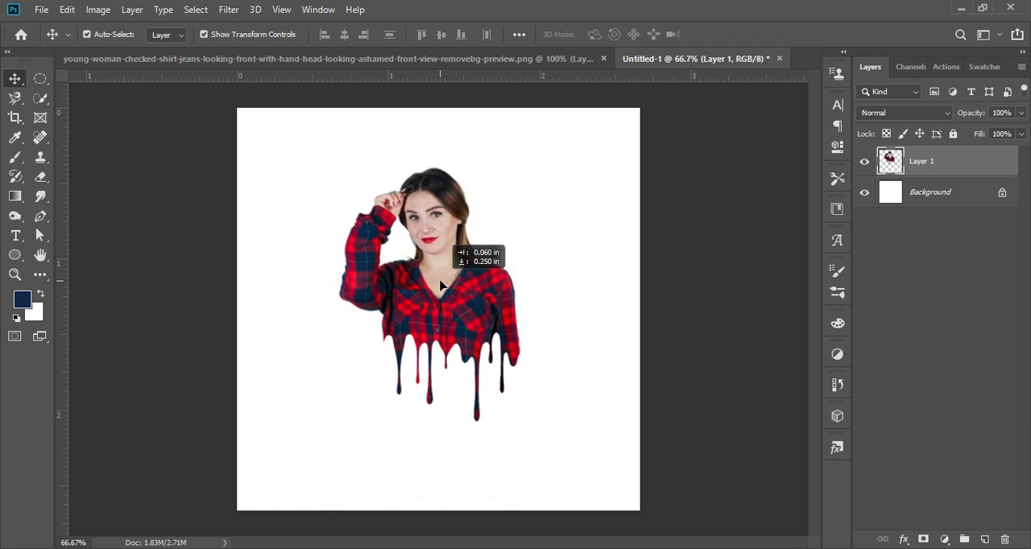
left_click(563, 190)
left_click(450, 288)
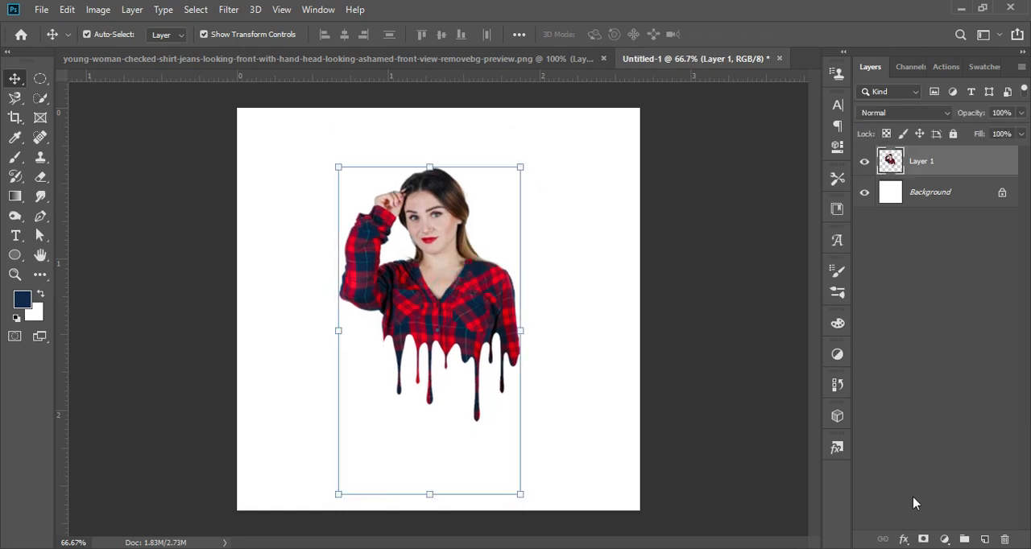
- Add a layer mask to the white Background layer
left_click(944, 202)
left_click(925, 541)
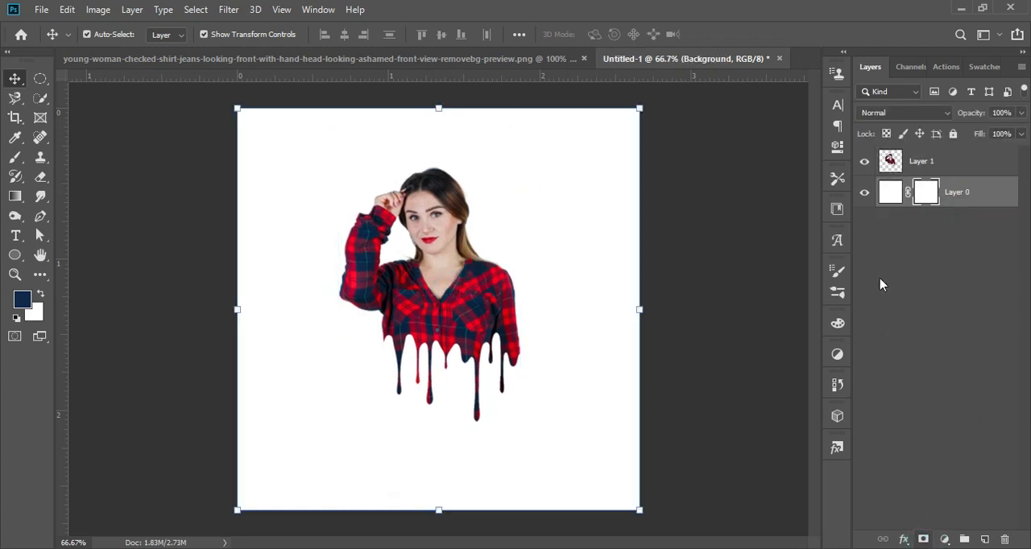
left_click(944, 539)
left_click(978, 282)
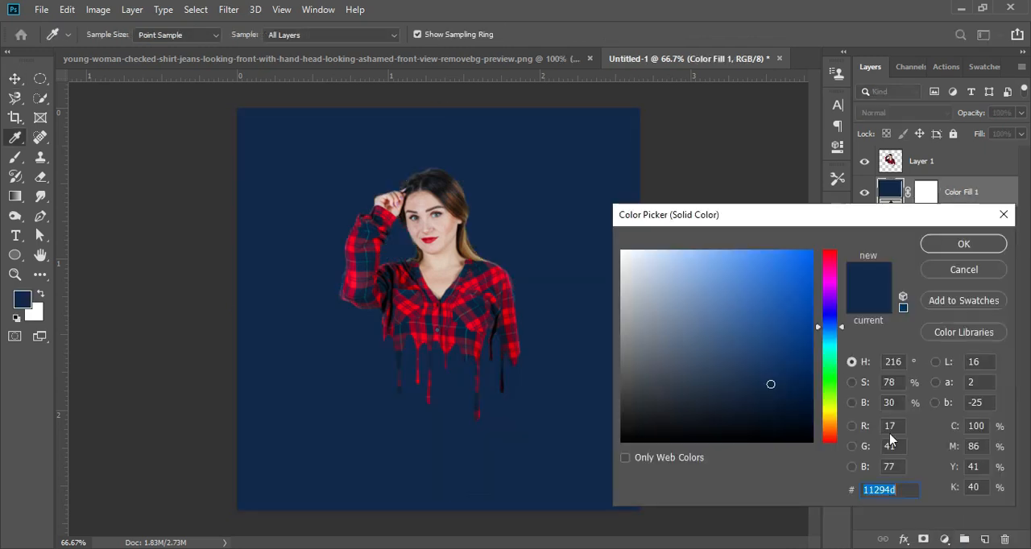
left_click(976, 269)
- Add a gradient fill layer above the white layer and set its first colour stop to light yellow
left_click(944, 538)
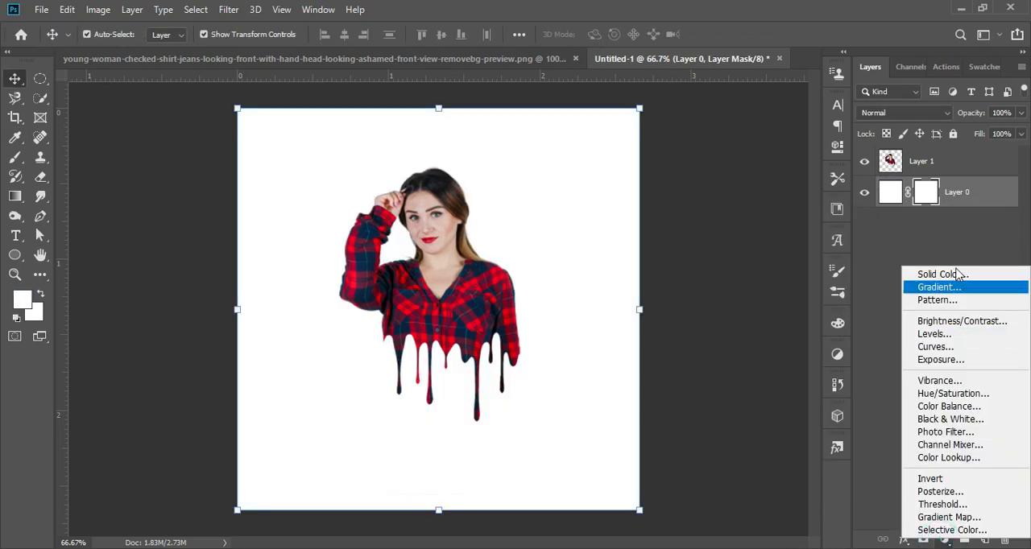
left_click(960, 286)
left_click(749, 134)
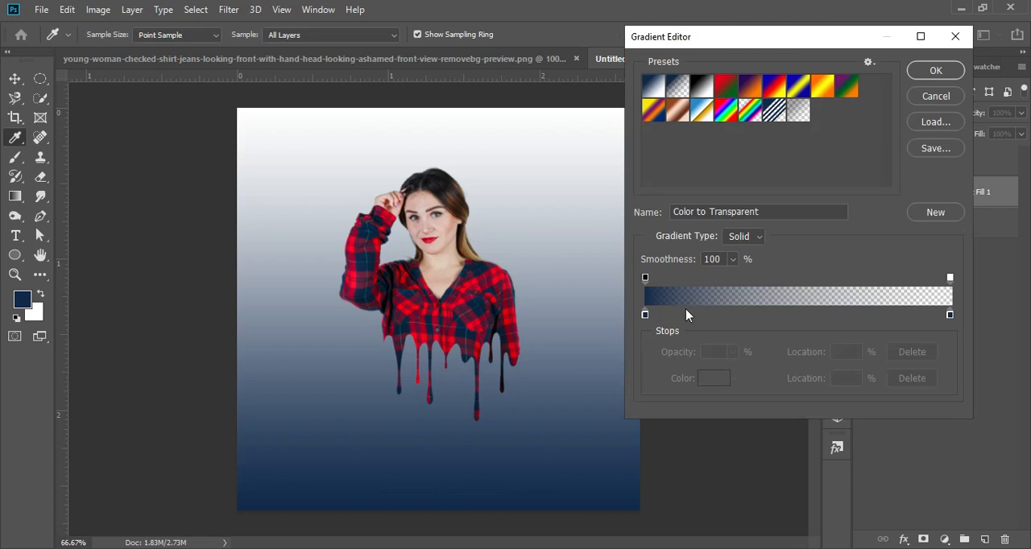
double_click(646, 315)
left_click_drag(840, 333, 848, 407)
left_click_drag(723, 277, 731, 243)
left_click(966, 243)
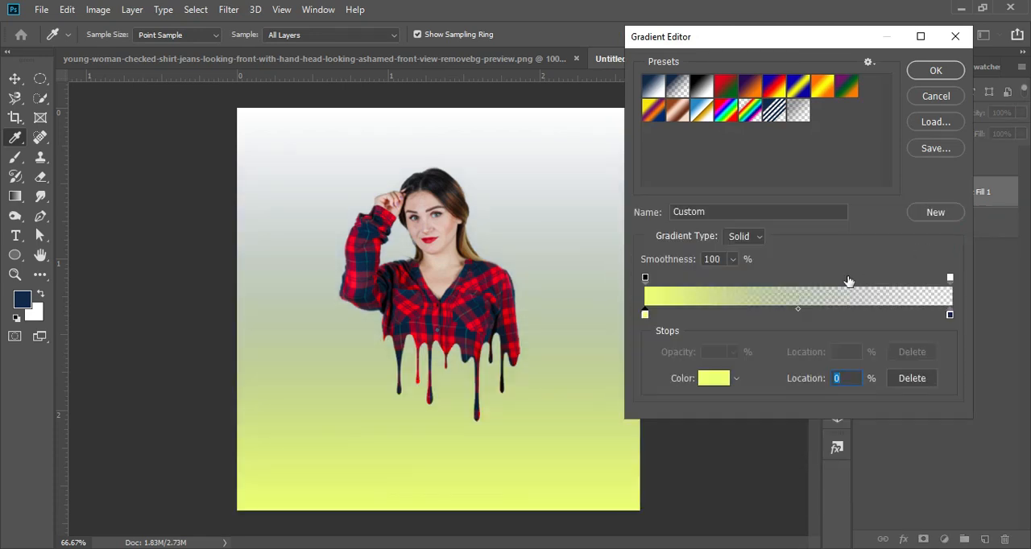
- Set the gradient's end colour stop to a bright yellow, keep the gradient type Solid and accept the gradient
left_click(951, 315)
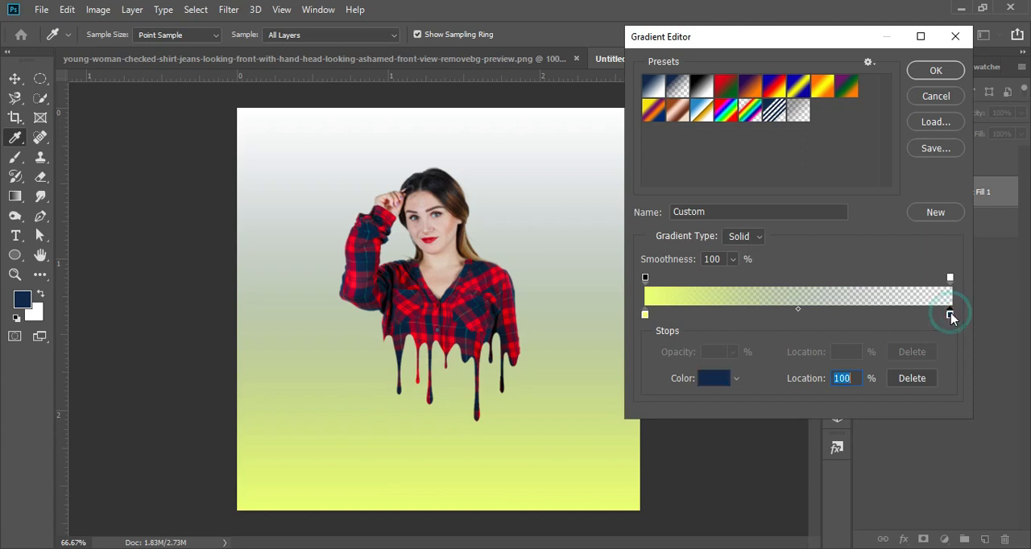
left_click(714, 378)
left_click_drag(842, 327, 844, 415)
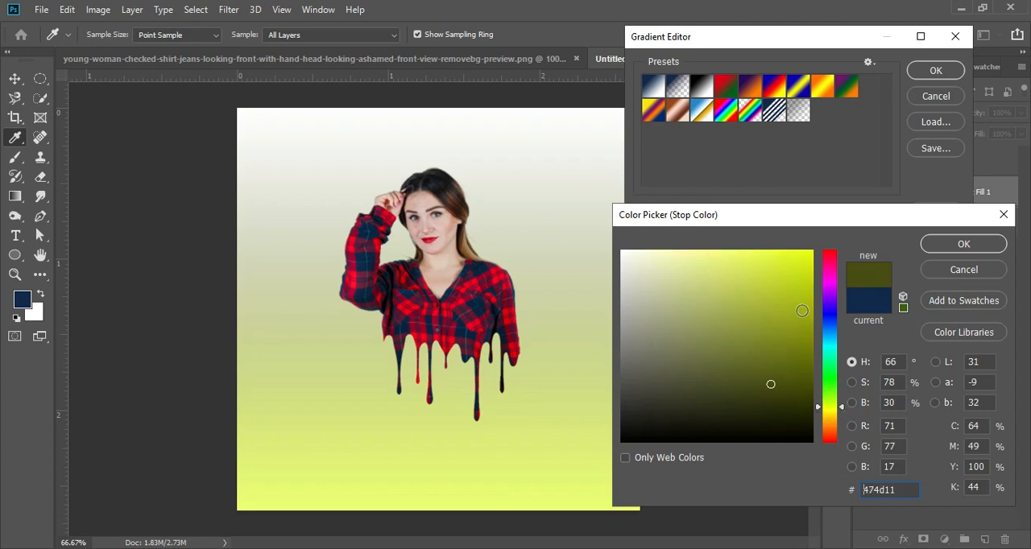
left_click(780, 250)
left_click(982, 250)
left_click(745, 236)
left_click(745, 250)
left_click(935, 71)
- Make the gradient fill Radial and reversed, with a scale of about 243%
left_click(729, 159)
left_click(735, 185)
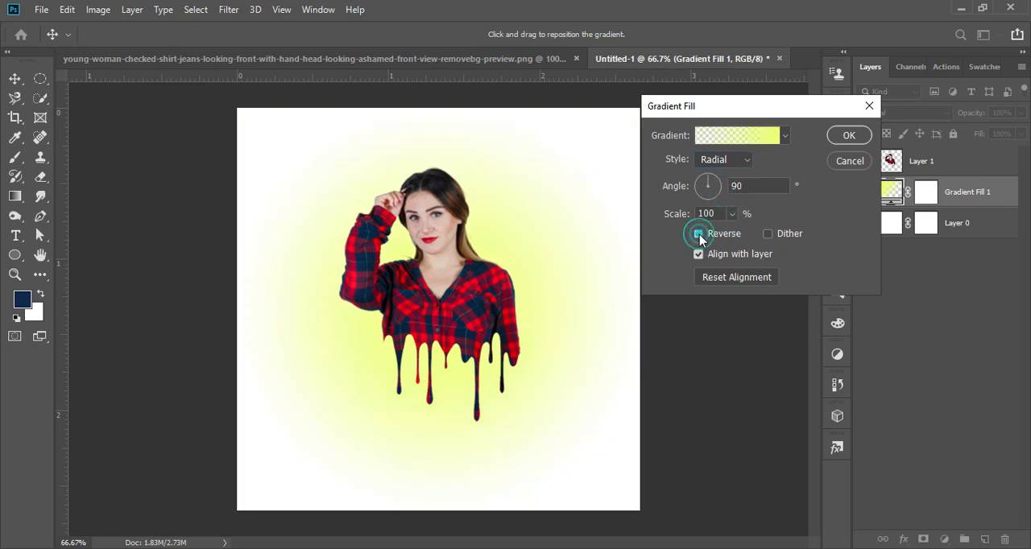
left_click(698, 233)
left_click(731, 214)
mouse_move(759, 238)
left_mouse_down()
mouse_move(728, 237)
mouse_move(743, 239)
left_mouse_up()
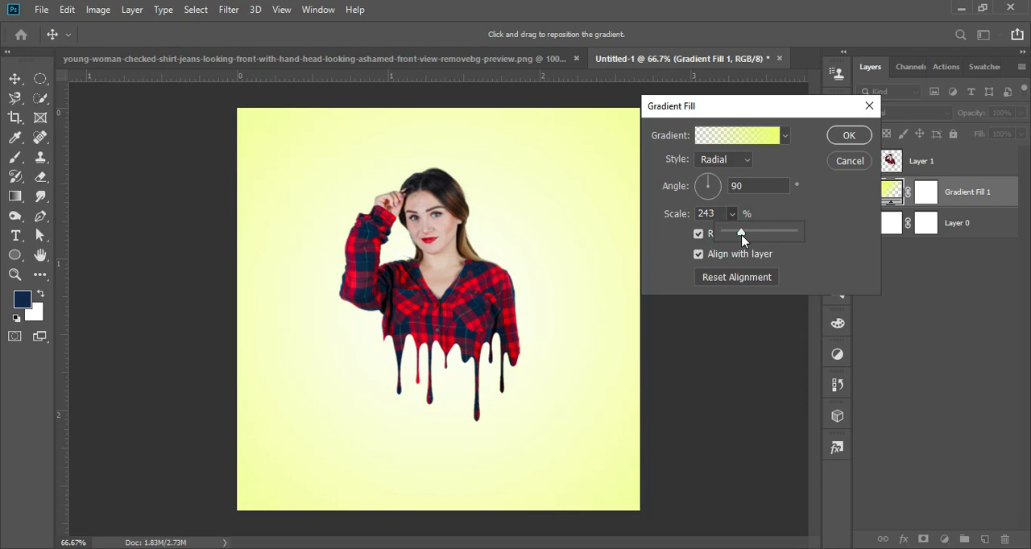
left_click(850, 135)
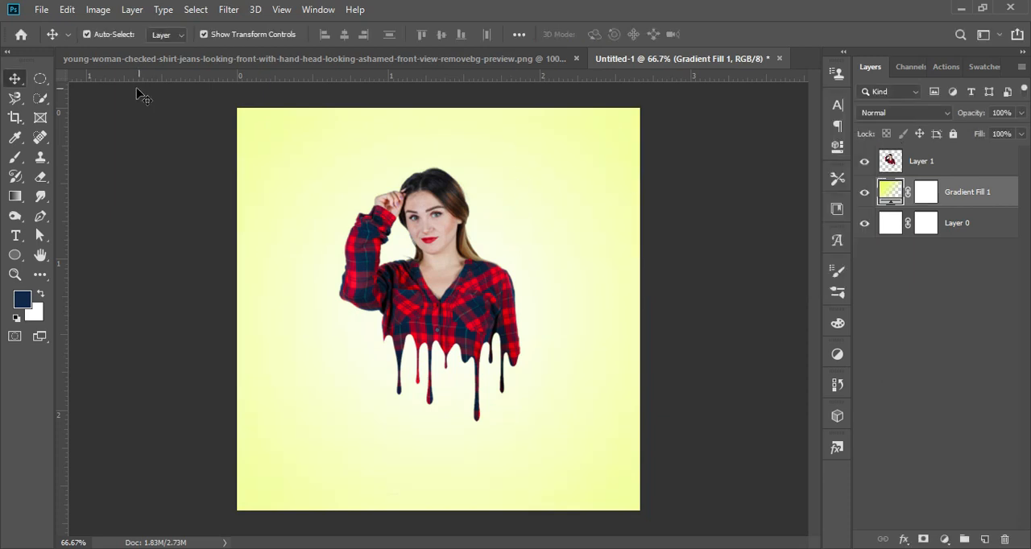
- Add a black drop shadow in Hard Light mode to the woman's layer, with 100% opacity, 90° angle and 5 px distance
left_click(970, 169)
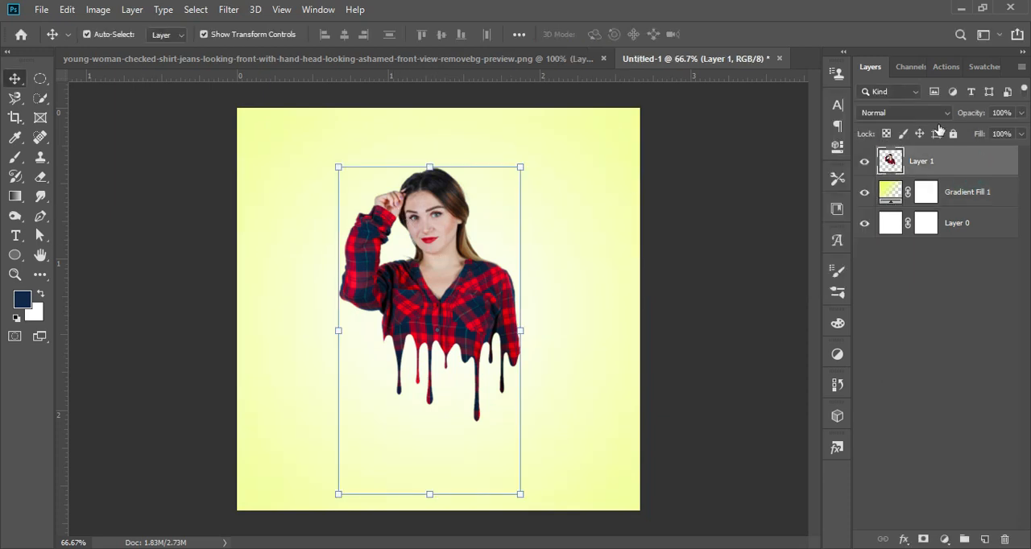
left_click(1008, 73)
left_click(945, 538)
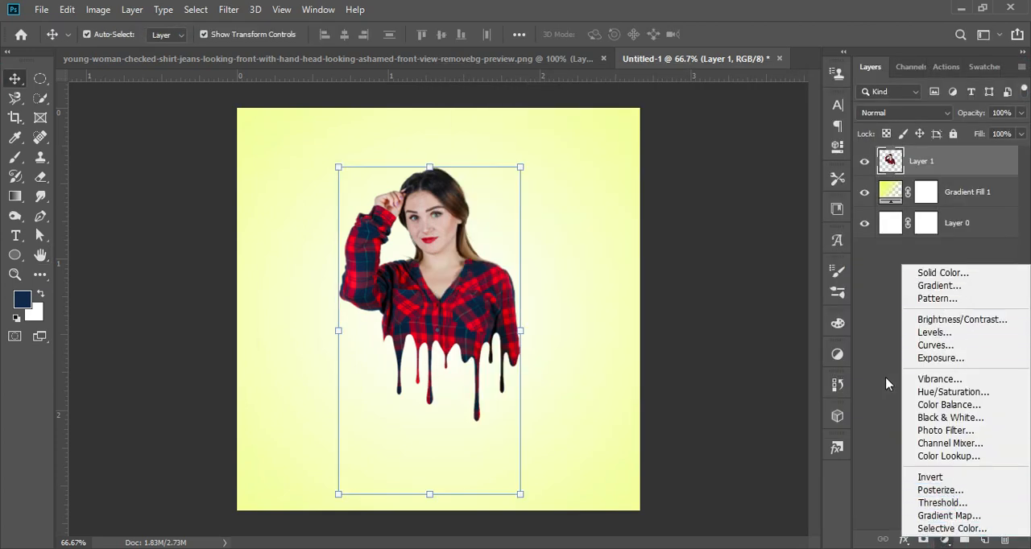
left_click(904, 539)
left_click(923, 392)
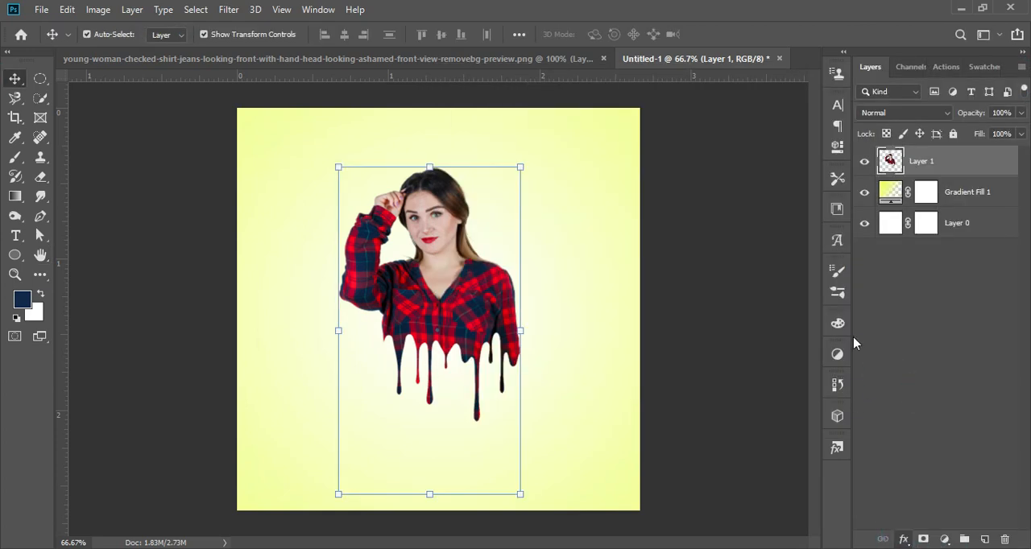
left_click_drag(600, 74, 776, 58)
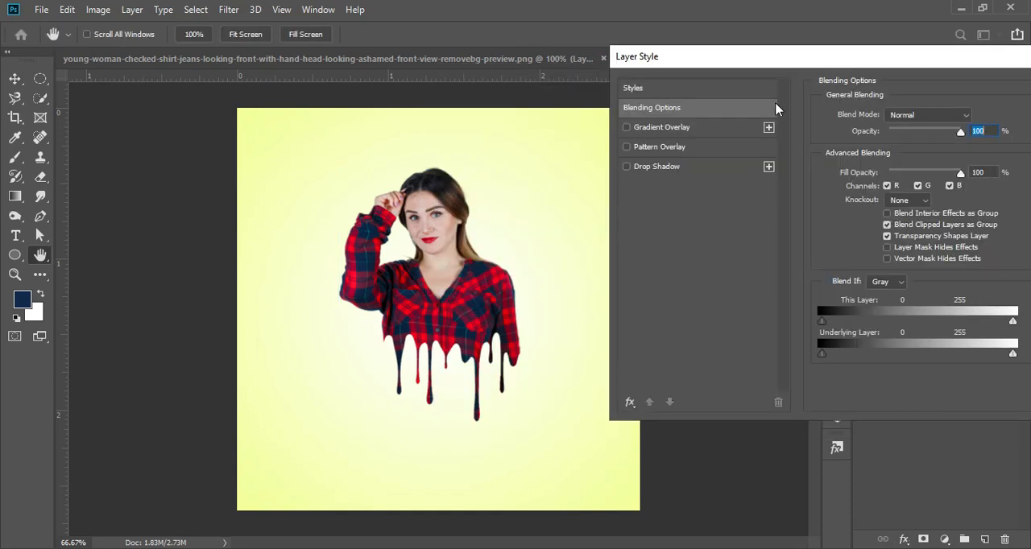
left_click(675, 171)
left_click(627, 166)
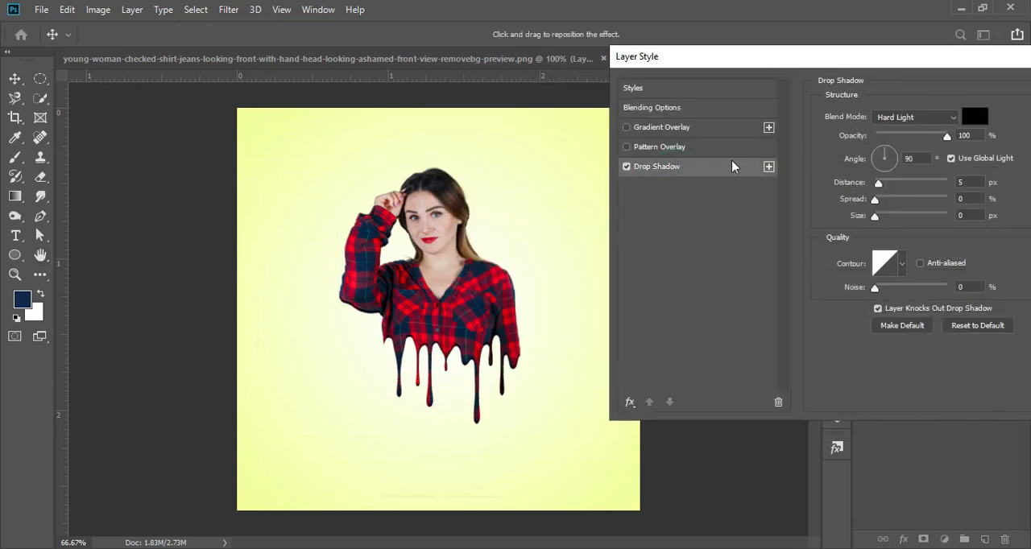
left_click(969, 121)
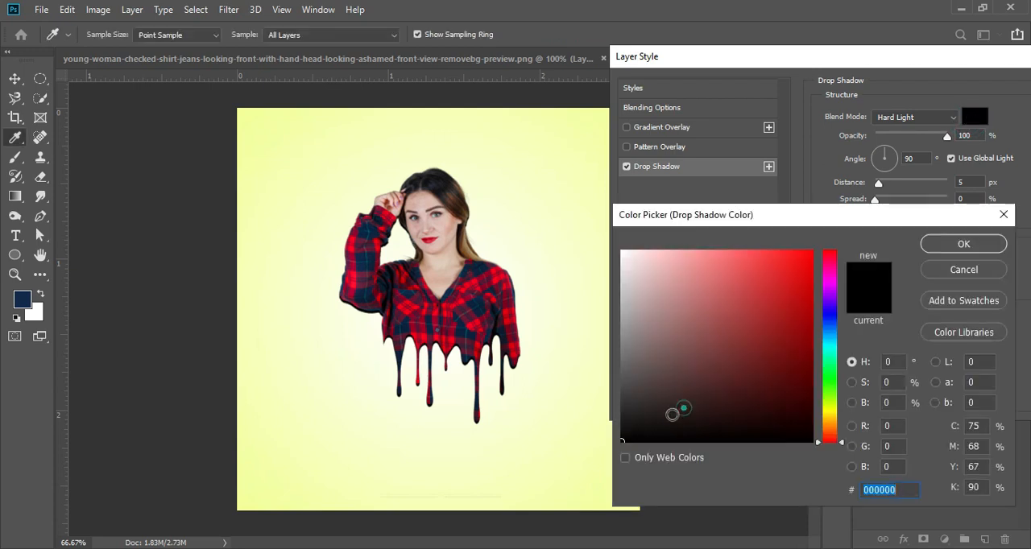
left_click(960, 253)
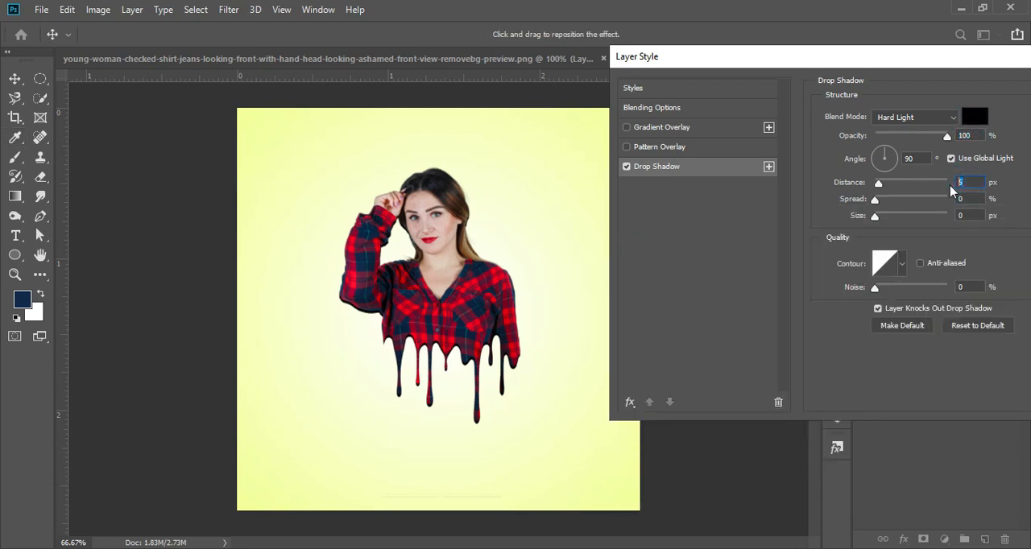
key("Return")
key("5")
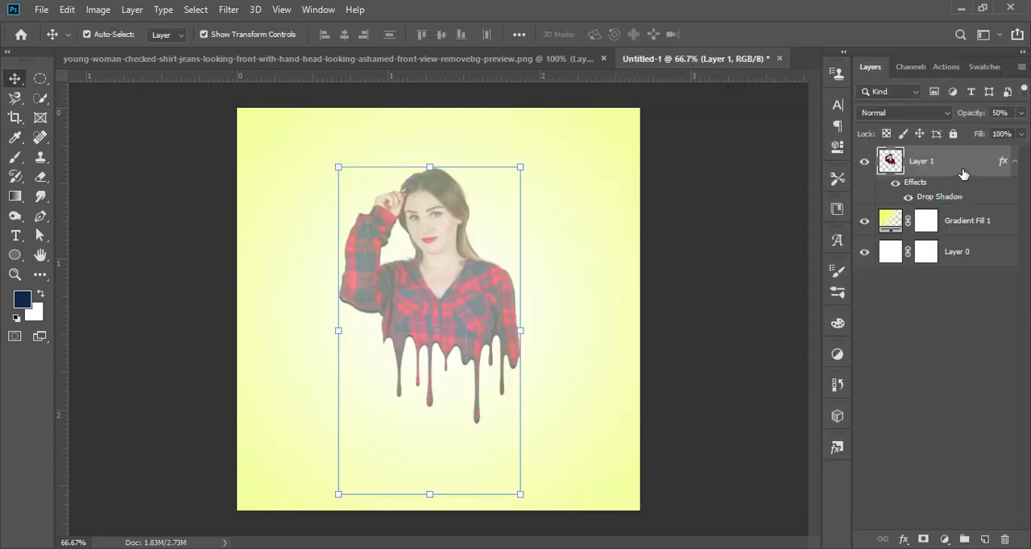
double_click(963, 175)
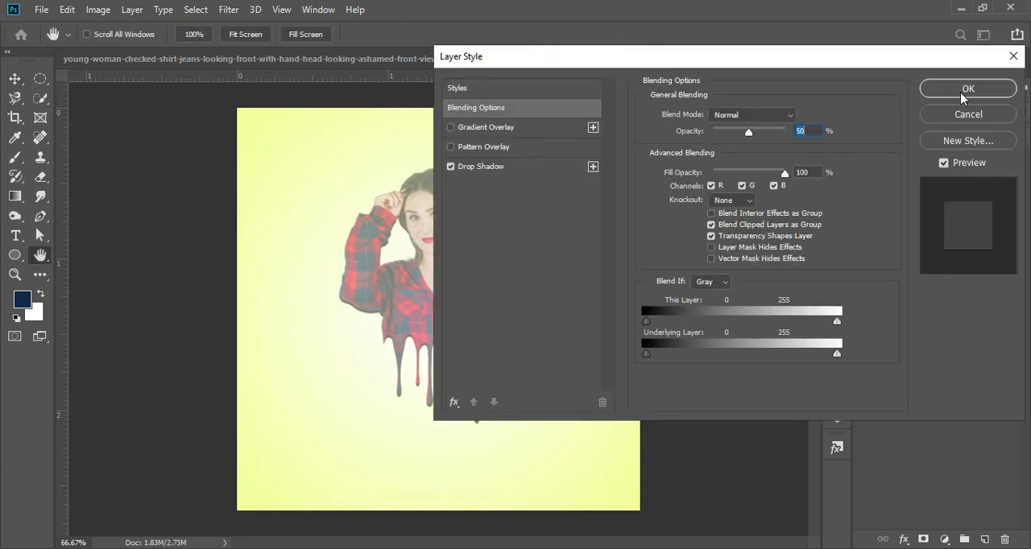
left_click_drag(754, 142, 787, 132)
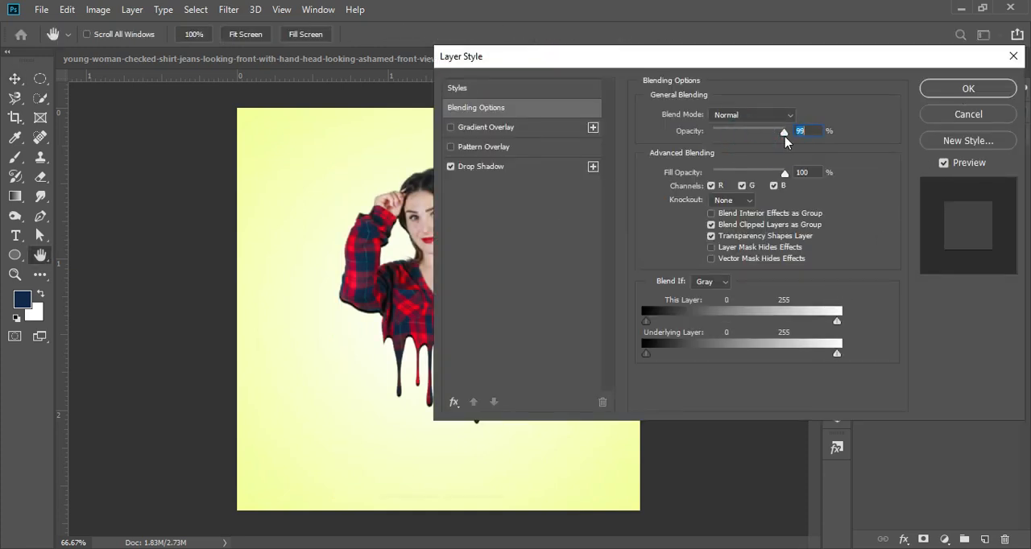
left_click(959, 90)
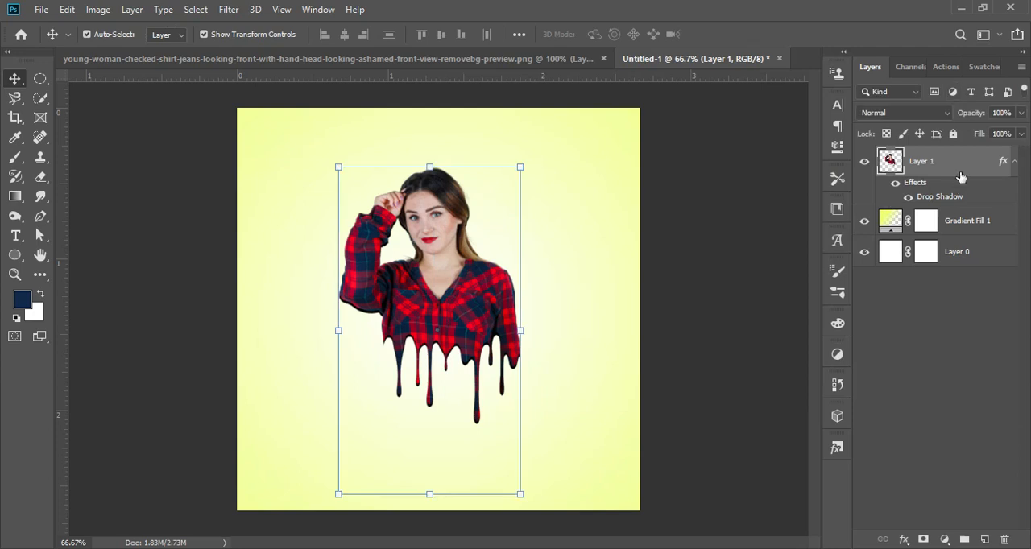
- Apply the linear contour to the drop shadow on the woman's layer
double_click(973, 163)
left_click(492, 169)
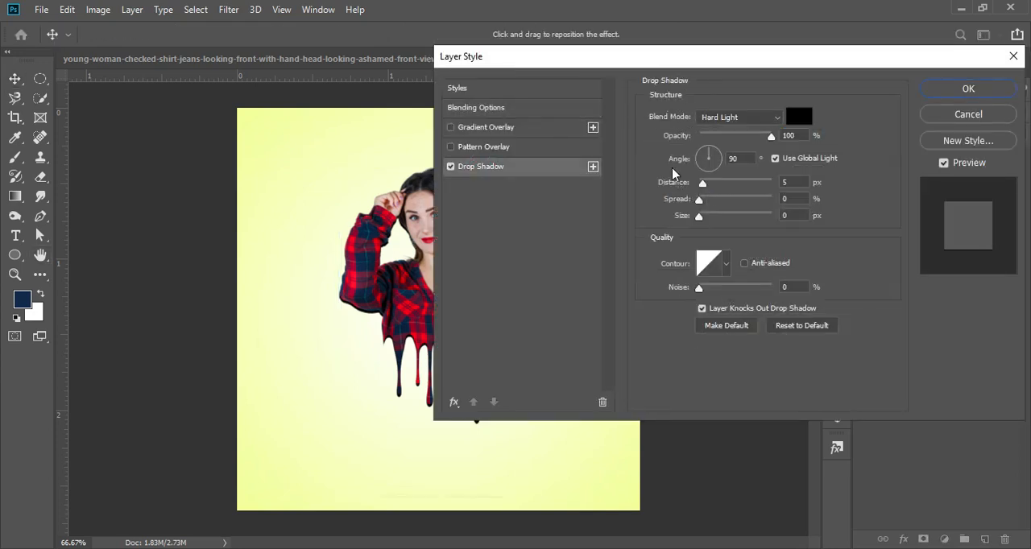
left_click(724, 266)
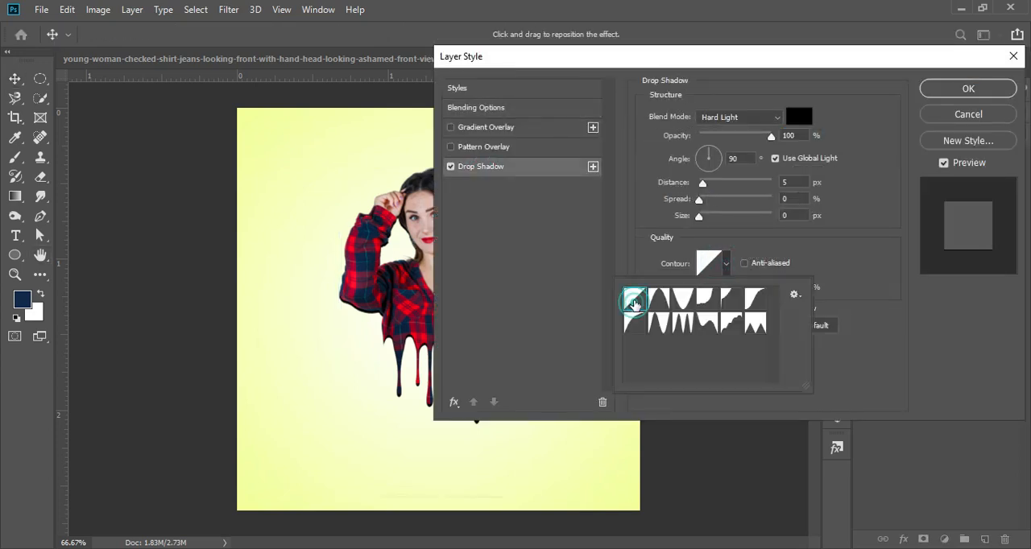
left_click(960, 91)
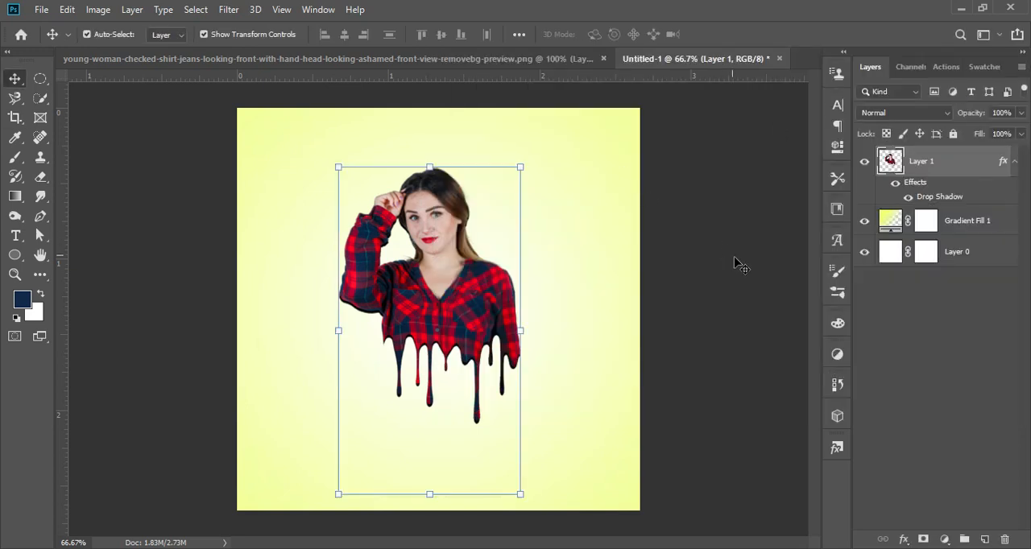
- Add an empty layer above the gradient fill and choose the splat5 splatter brush at 503 px
left_click(19, 161)
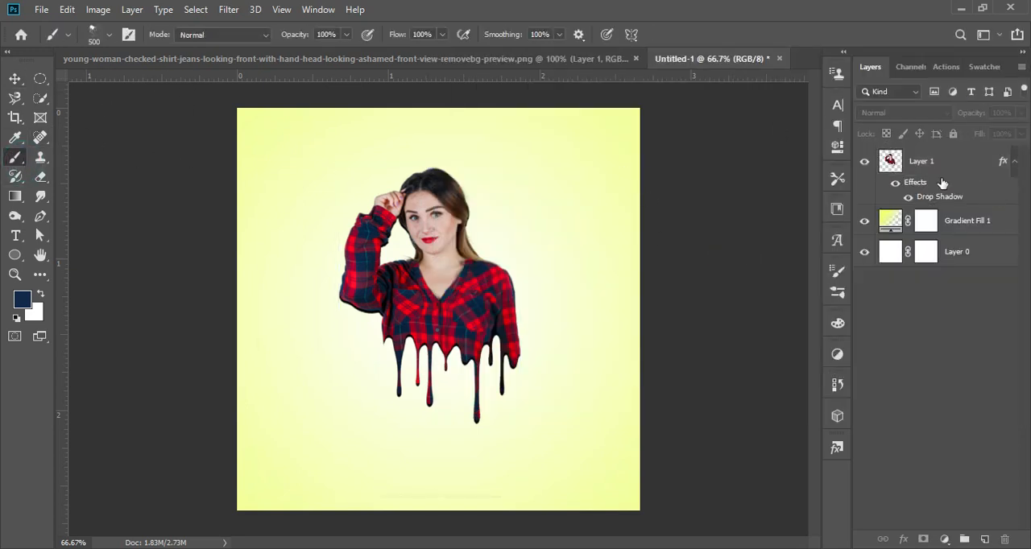
left_click(938, 225)
left_click(982, 539)
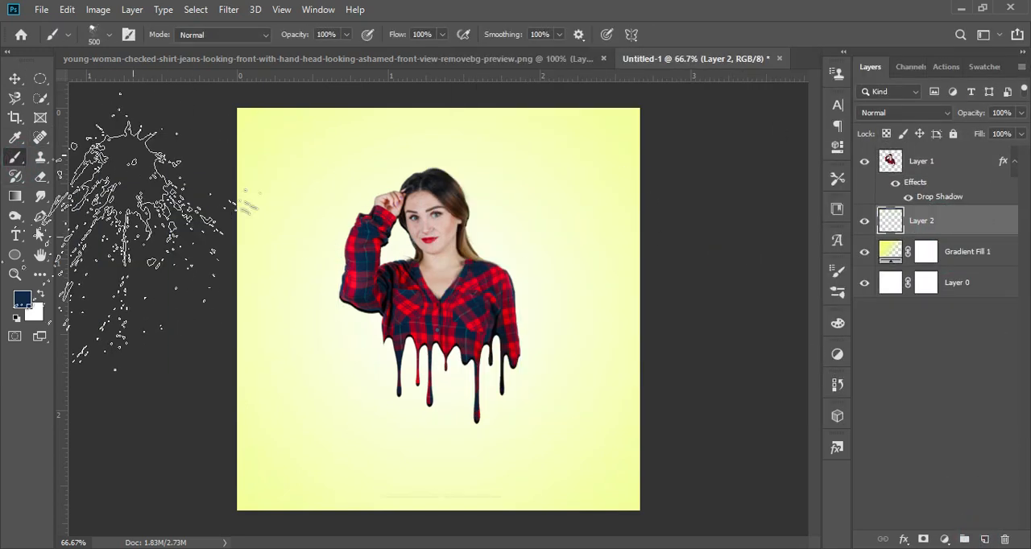
left_click(68, 36)
left_click(109, 35)
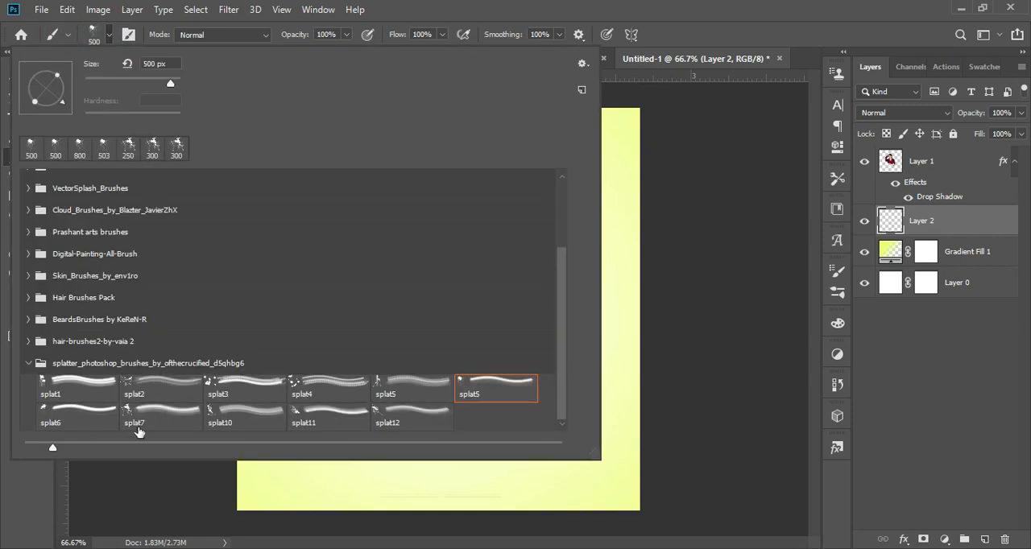
left_click(487, 394)
left_click(767, 290)
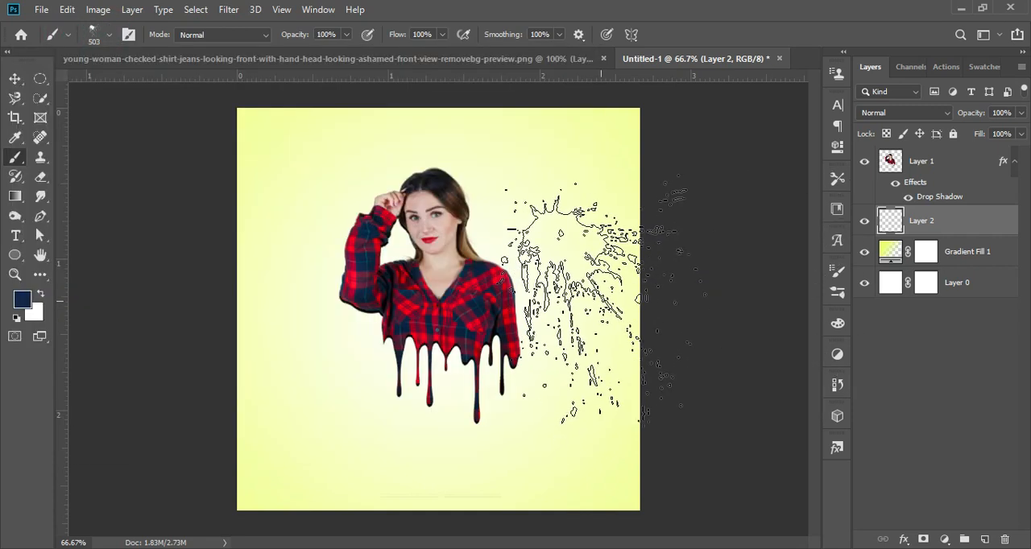
- Sample red from the shirt sleeve and stamp a red splatter behind the woman's raised arm
left_click(14, 138)
left_click(357, 232)
key("b")
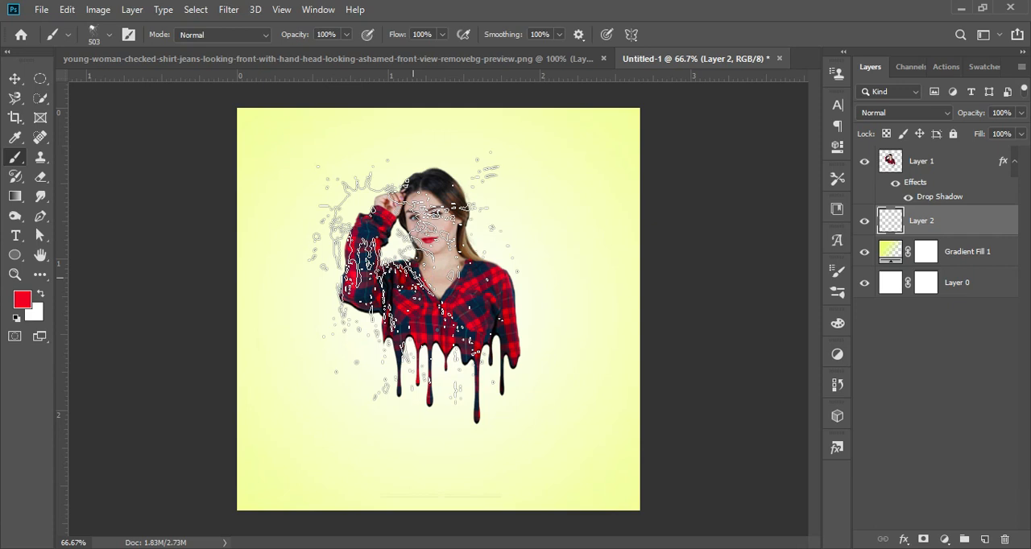
left_click(415, 282)
- Sample navy blue from the shirt and rotate the splatter brush tip to -66°
left_click(15, 137)
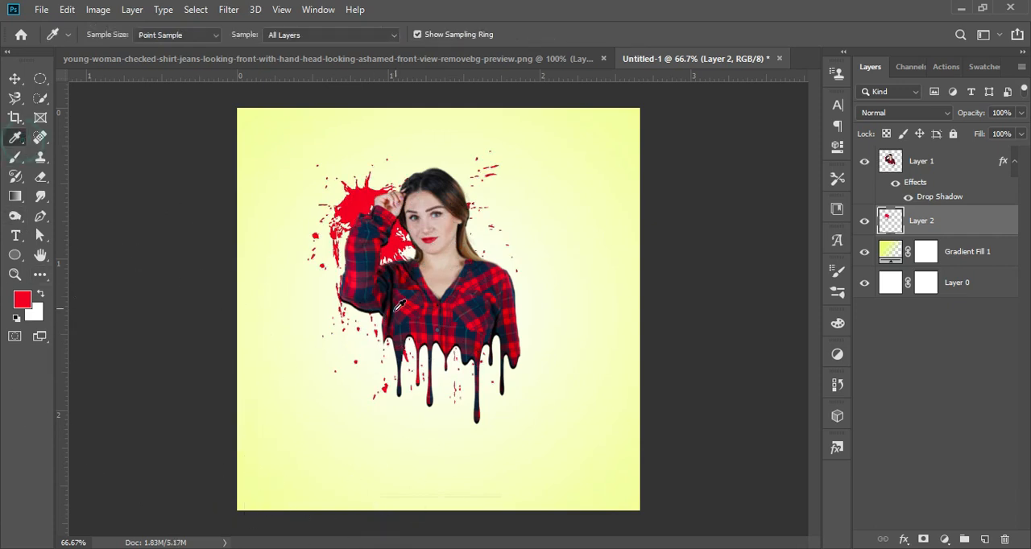
left_click(364, 292)
left_click(14, 158)
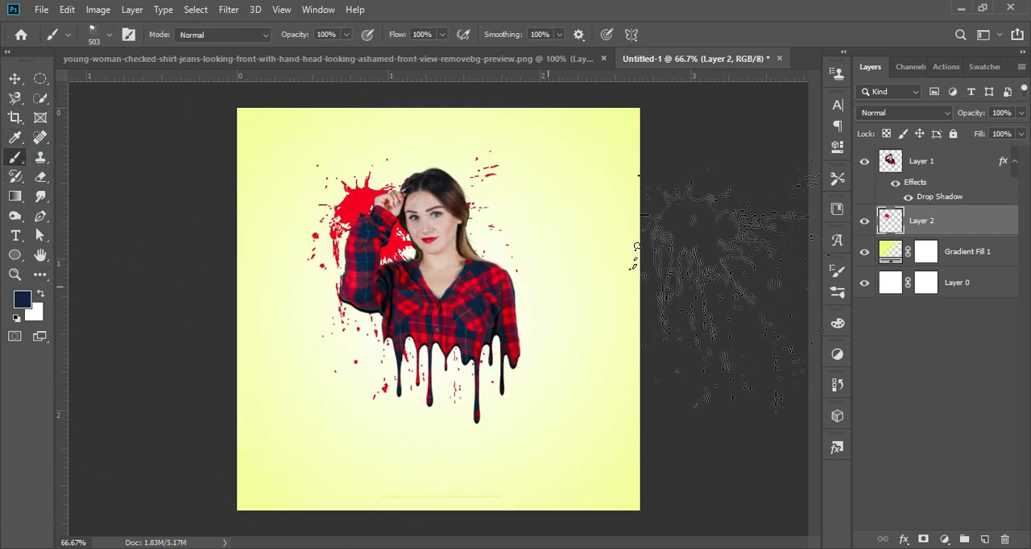
left_click(838, 293)
left_click(702, 165)
left_click_drag(809, 320, 794, 338)
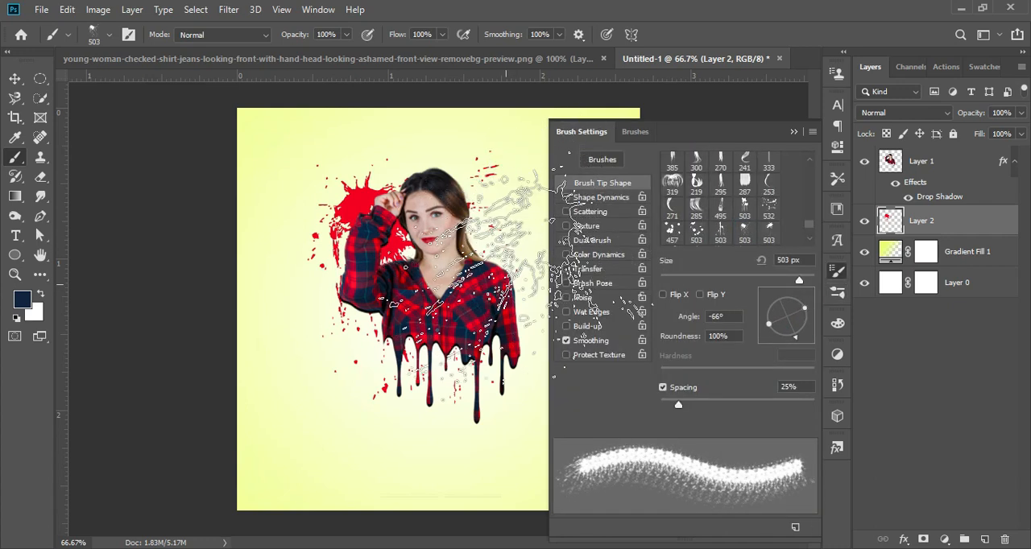
left_click(794, 132)
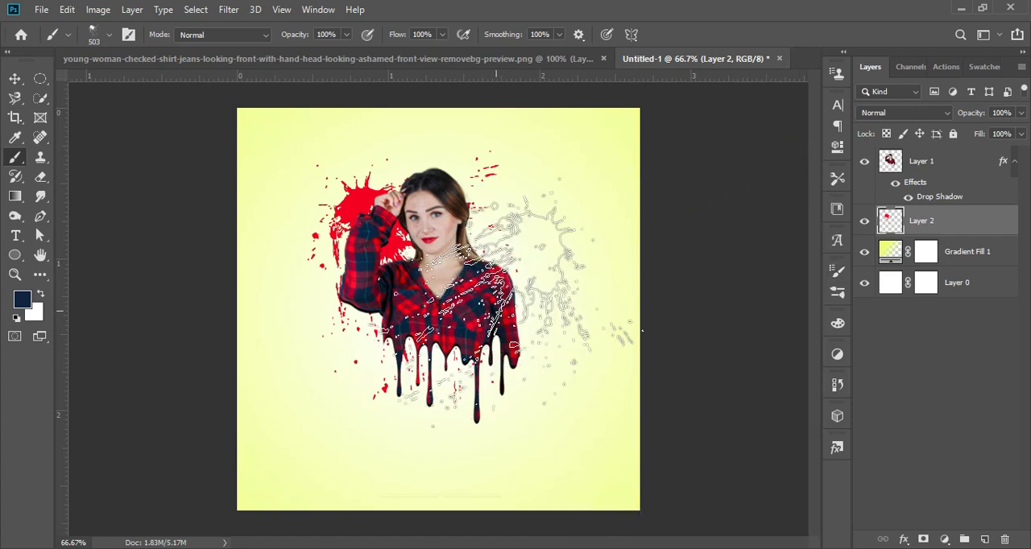
- Stamp a large navy splatter beside the shoulder opposite the raised arm and a 250 px one below the raised elbow
left_click(516, 265)
key("bracketleft")
key("bracketleft")
key("bracketleft")
key("bracketleft")
key("bracketleft")
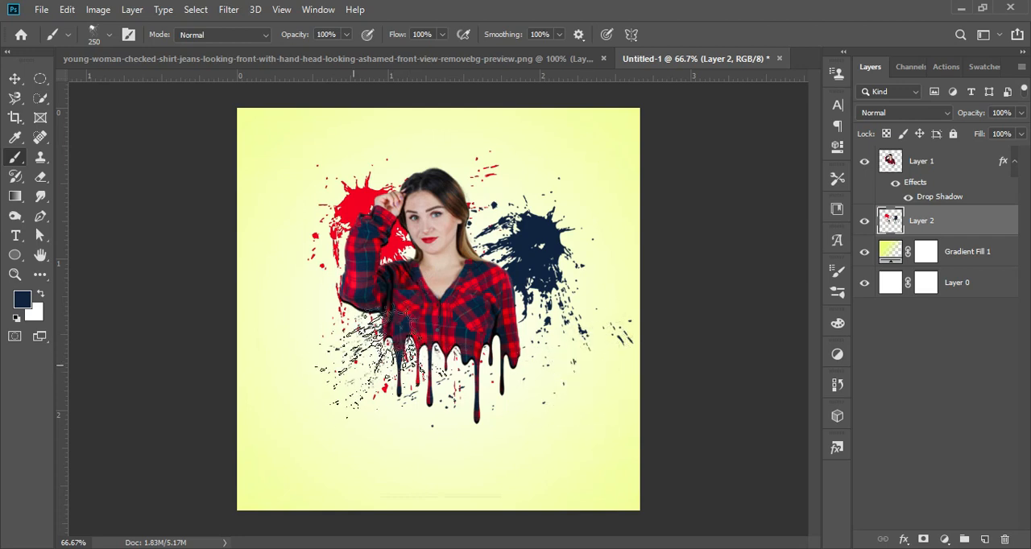
- Sample red from the existing splatter and stamp more red splatters behind the woman's head and shoulder, enlarging the brush to 500 px
left_click(15, 138)
left_click(355, 207)
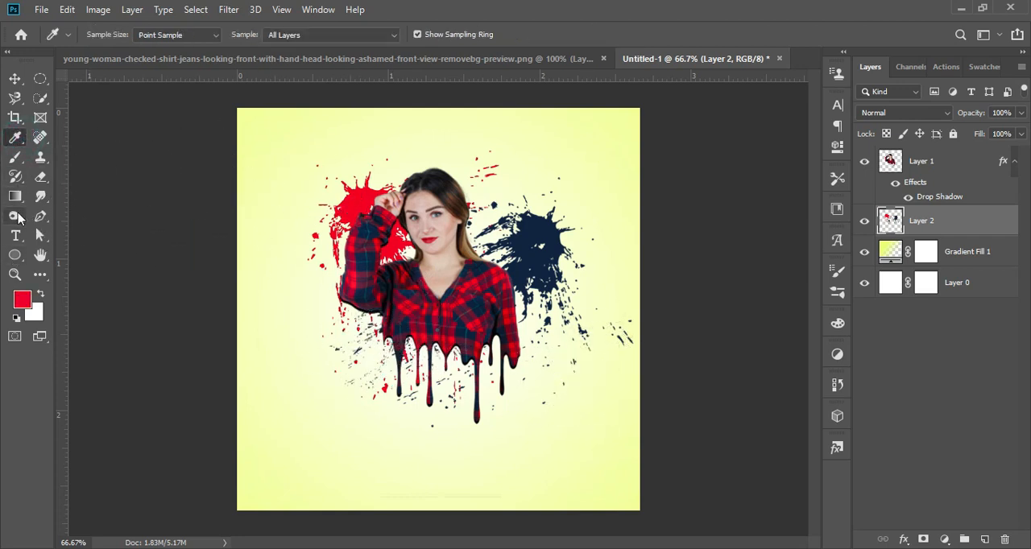
key("b")
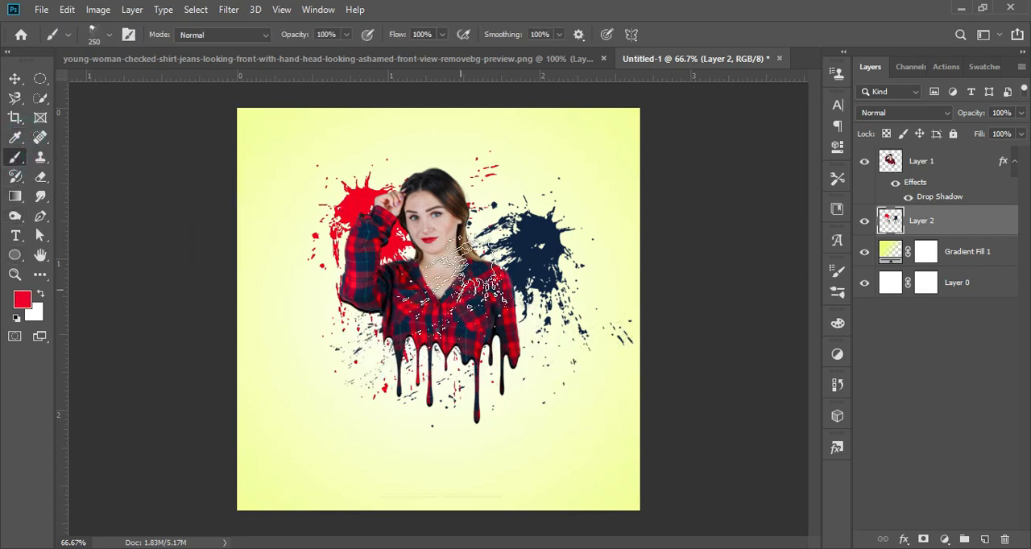
key("bracketright")
key("bracketright")
key("bracketright")
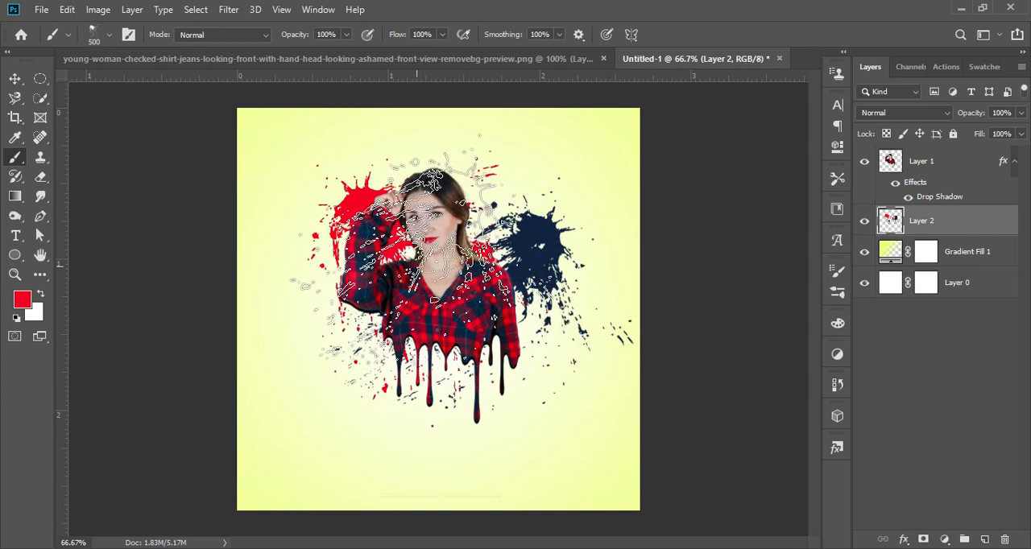
left_click(13, 77)
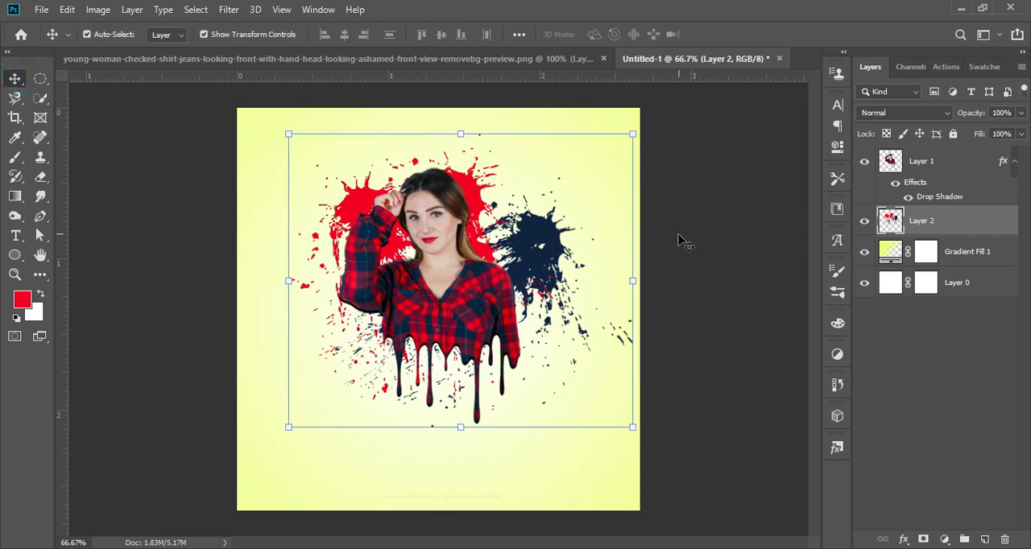
left_click(679, 240)
- Save the artwork as a JPEG at Maximum quality 12 with the Baseline ("Standard") format
left_click(36, 10)
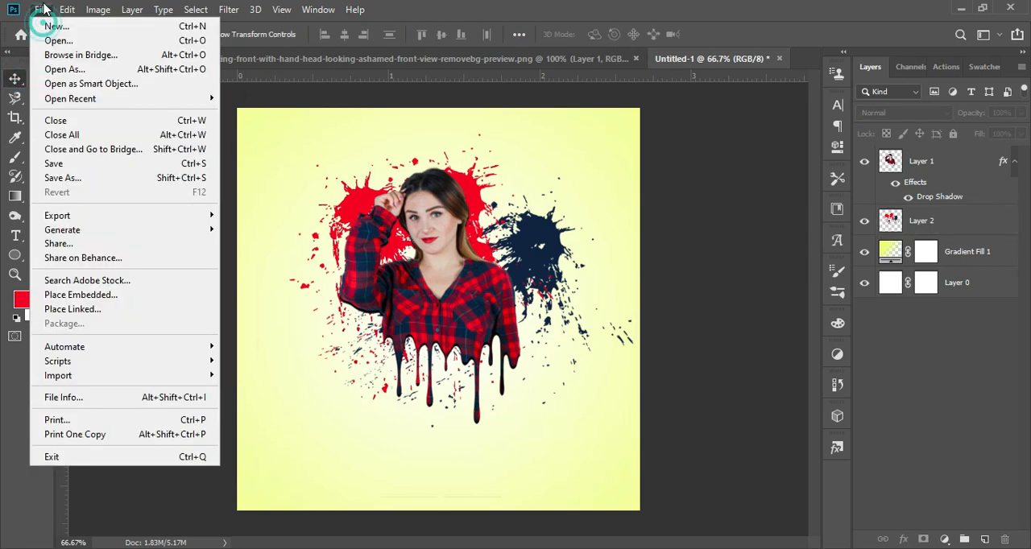
left_click(56, 174)
left_click(322, 390)
left_click(285, 308)
left_click(903, 510)
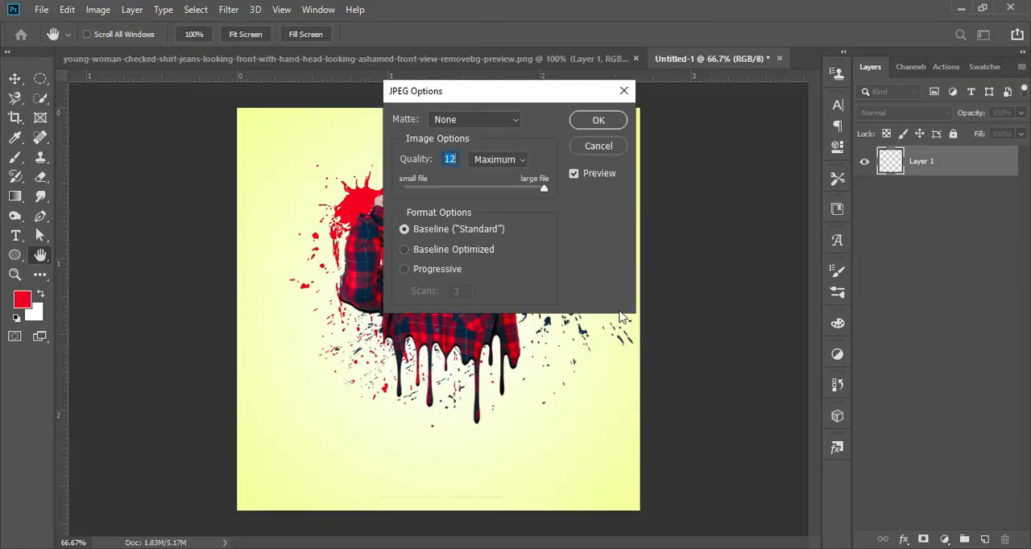
left_click(603, 123)
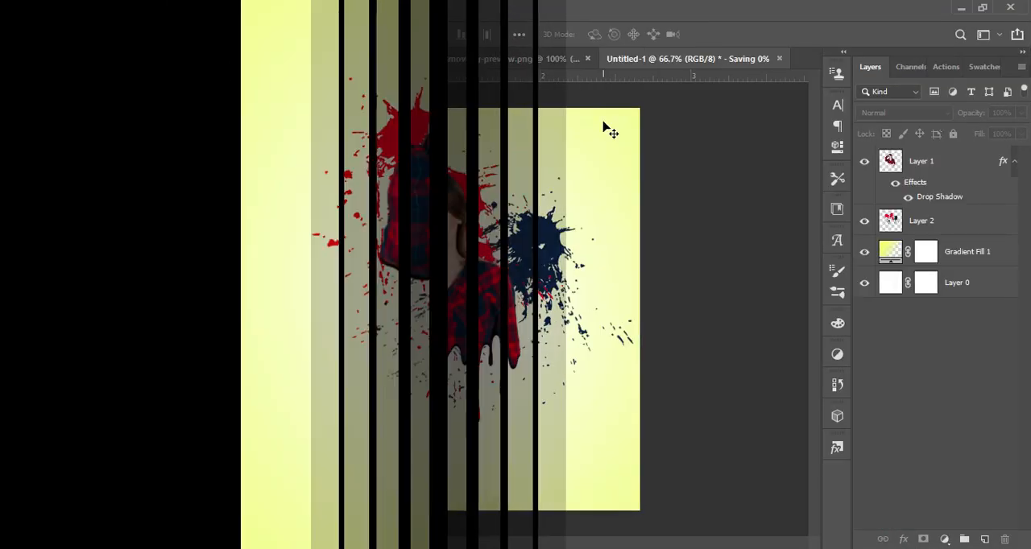